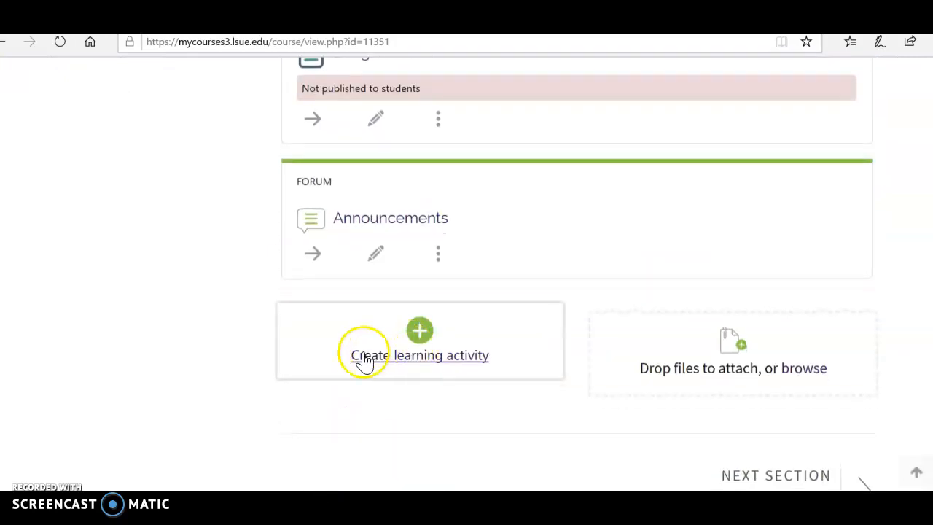
Add a new Attendance activity to the course with default settings and save it, returning to the course
click(379, 357)
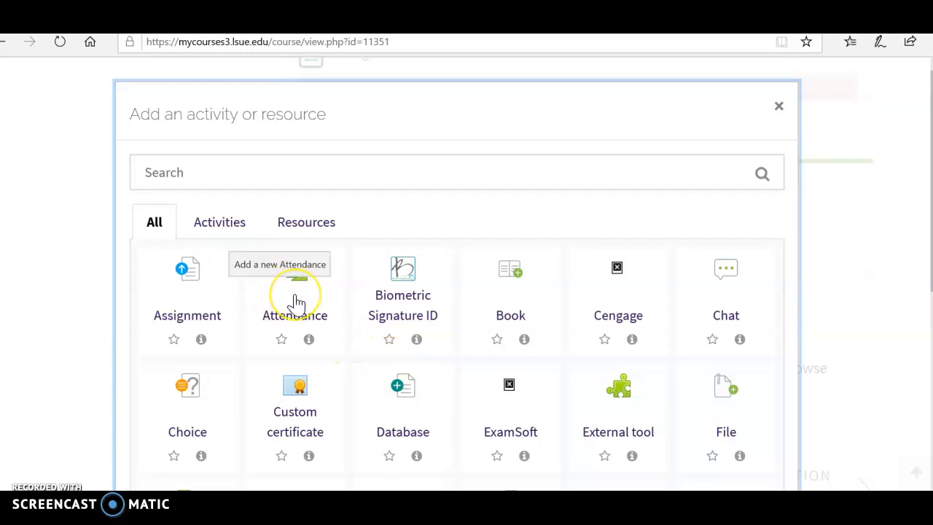
click(296, 302)
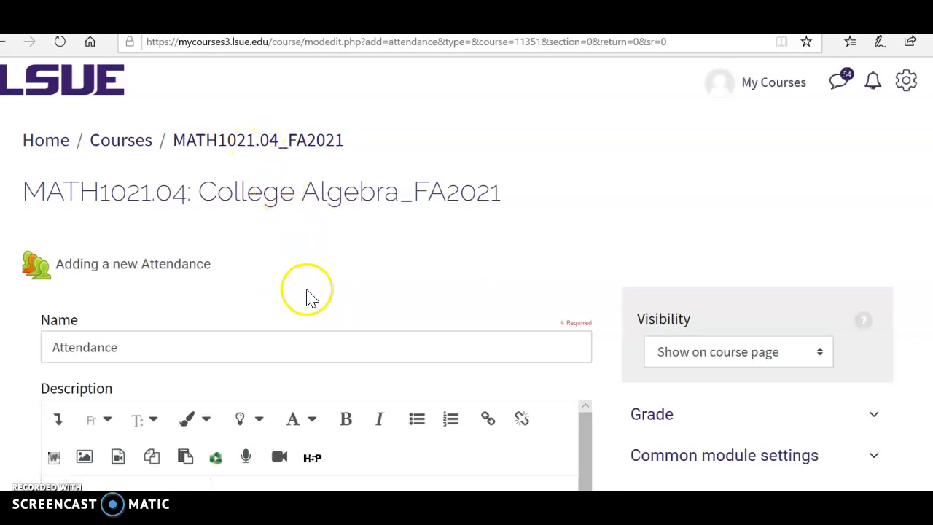
scroll(308, 323, down, 2)
scroll(311, 321, down, 3)
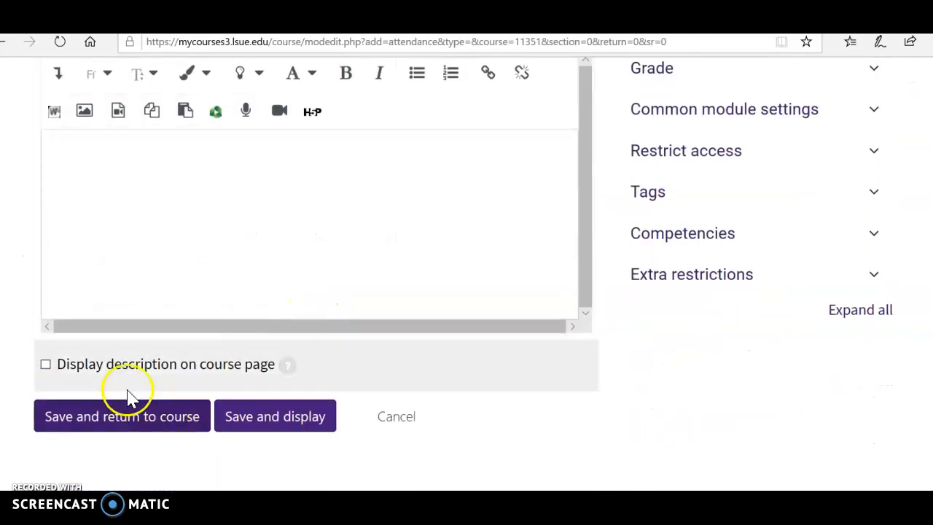
scroll(437, 379, up, 2)
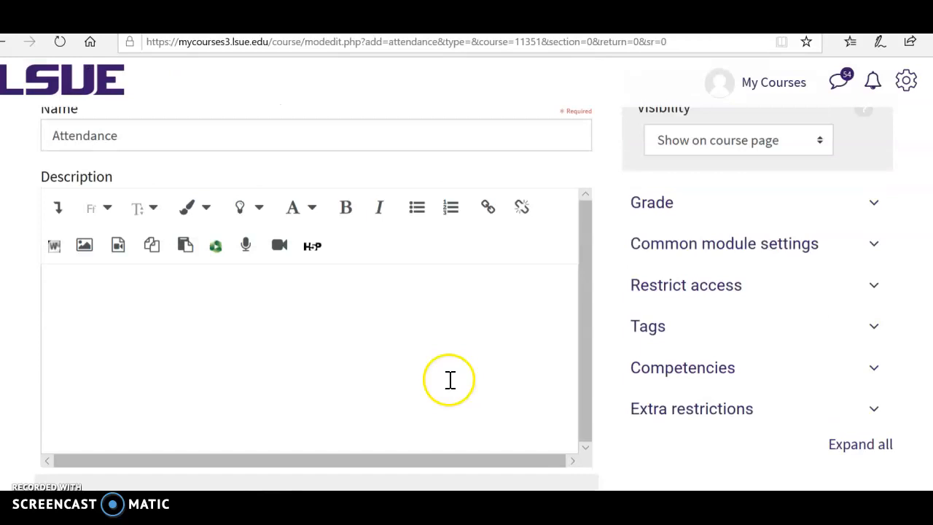
scroll(634, 353, down, 3)
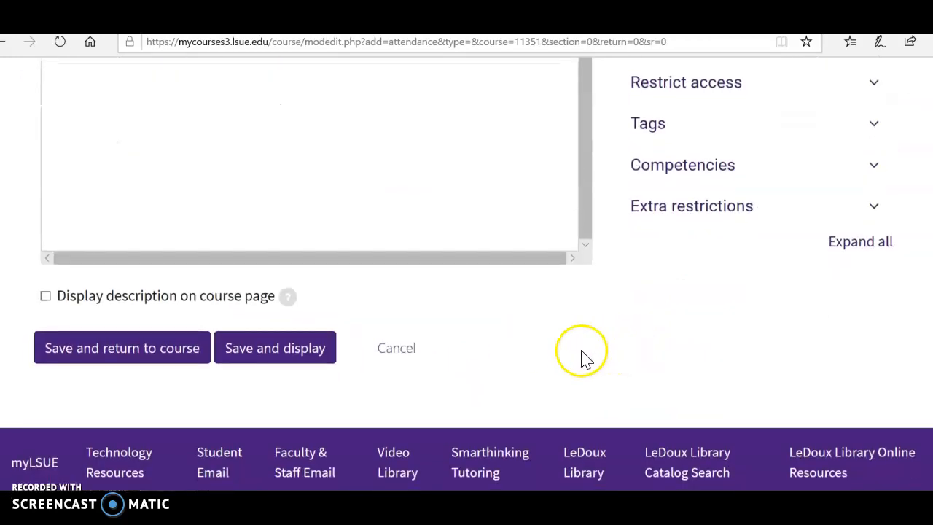
click(162, 350)
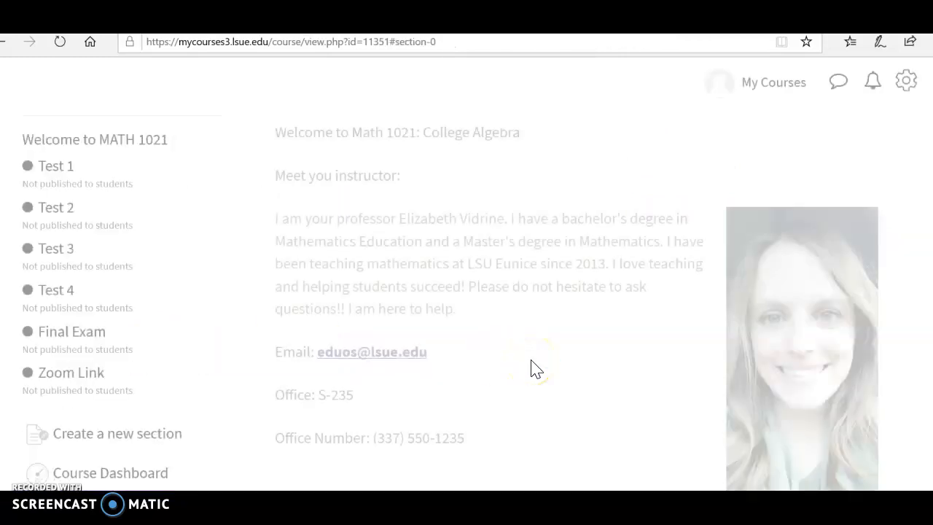
Open the Attendance activity and go to its status set settings
scroll(536, 370, down, 15)
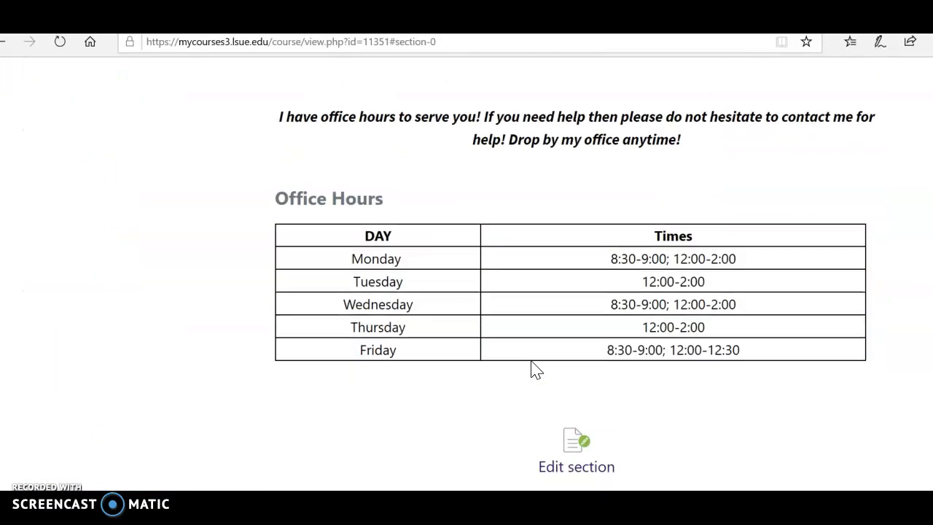
click(358, 300)
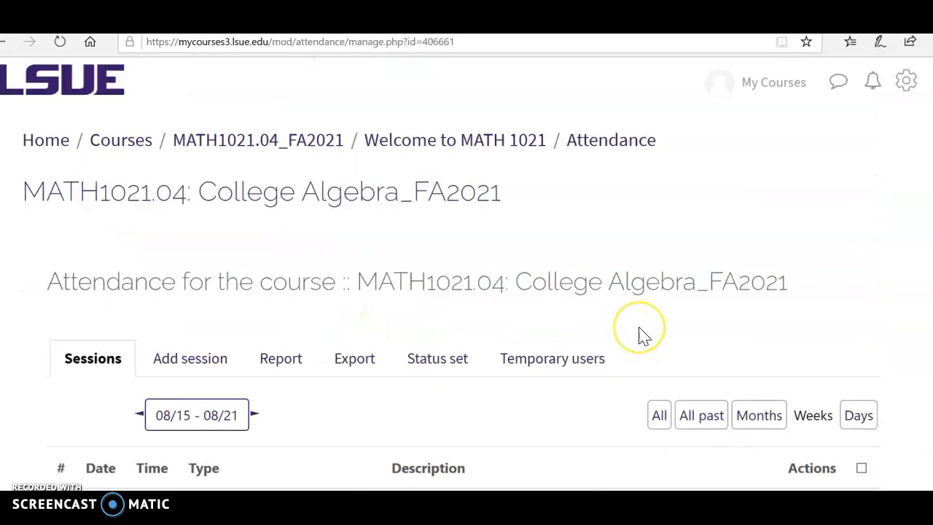
scroll(639, 335, down, 2)
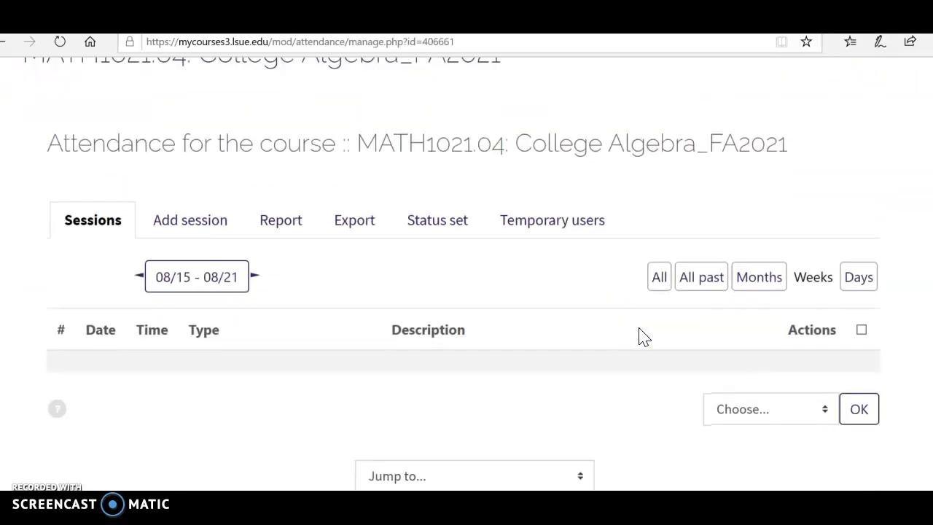
click(430, 223)
scroll(430, 231, down, 5)
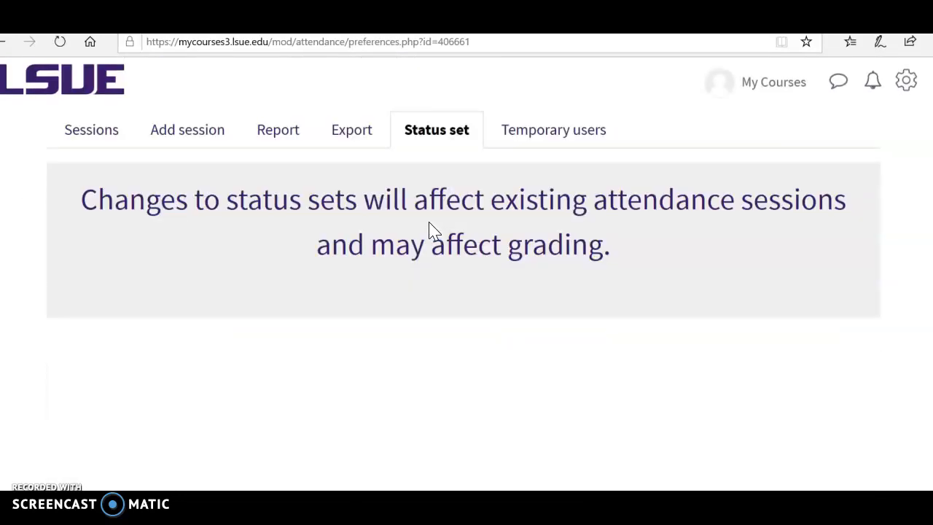
scroll(430, 230, down, 3)
Delete the Late and Excused statuses from the status set
click(248, 129)
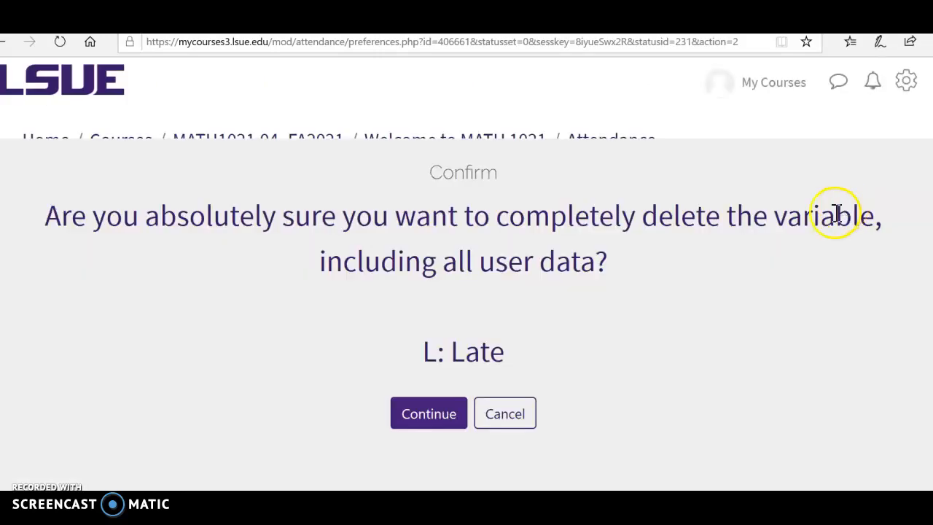
click(428, 414)
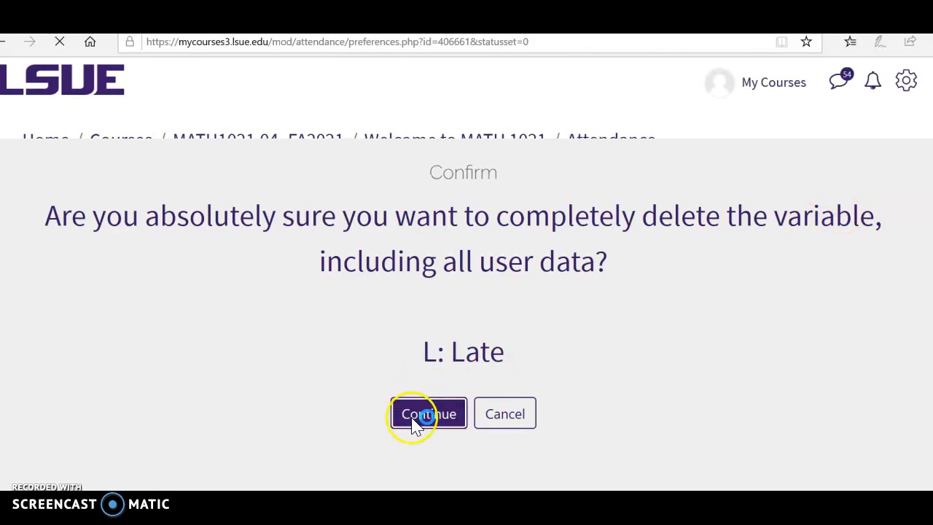
scroll(481, 412, down, 5)
scroll(495, 407, down, 3)
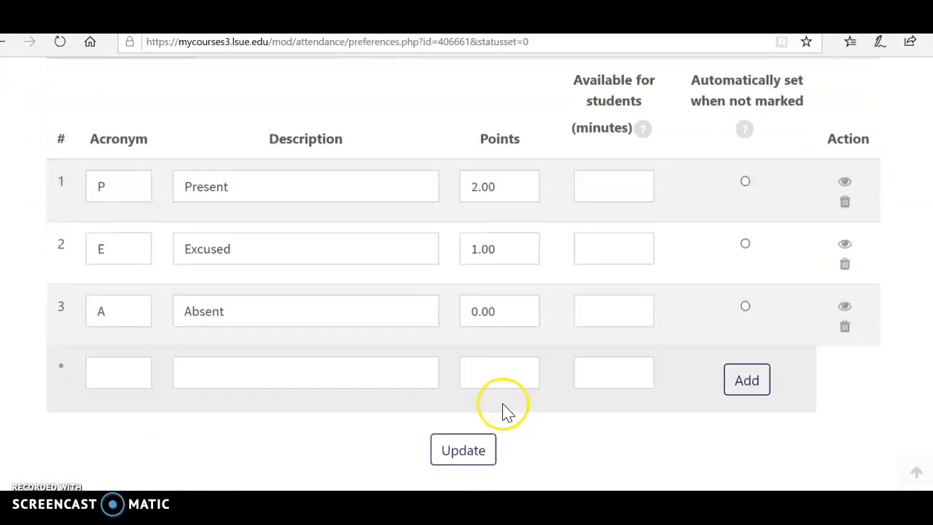
click(845, 266)
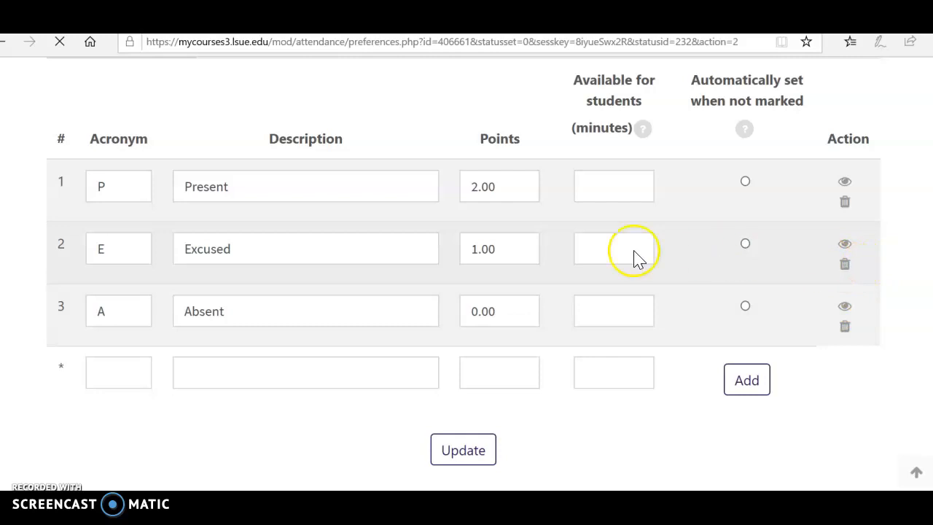
click(446, 420)
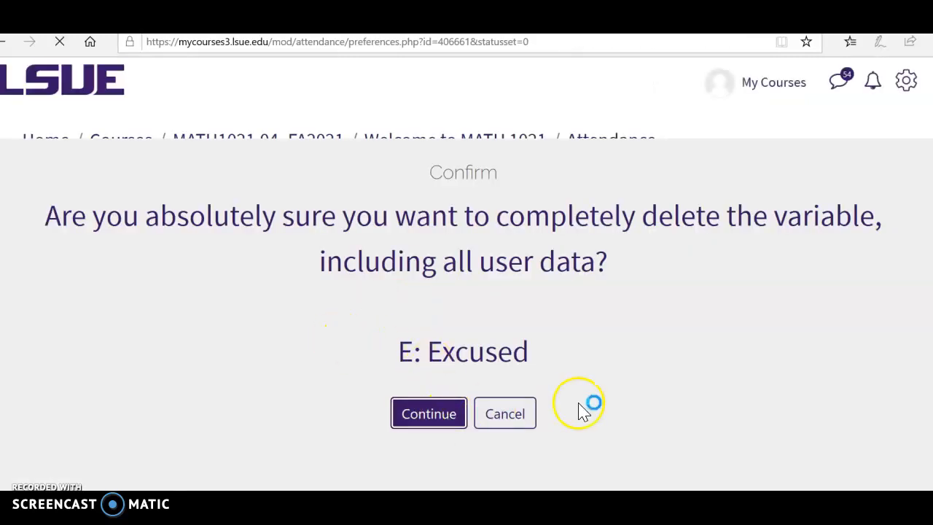
Set the Present status to 1 point and update the status set
scroll(580, 410, down, 5)
scroll(580, 410, down, 3)
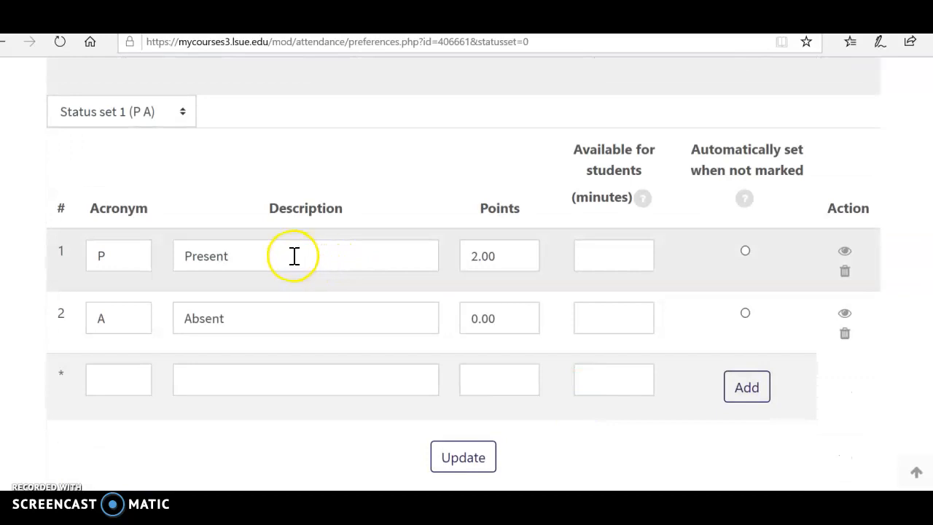
drag(513, 255, 452, 254)
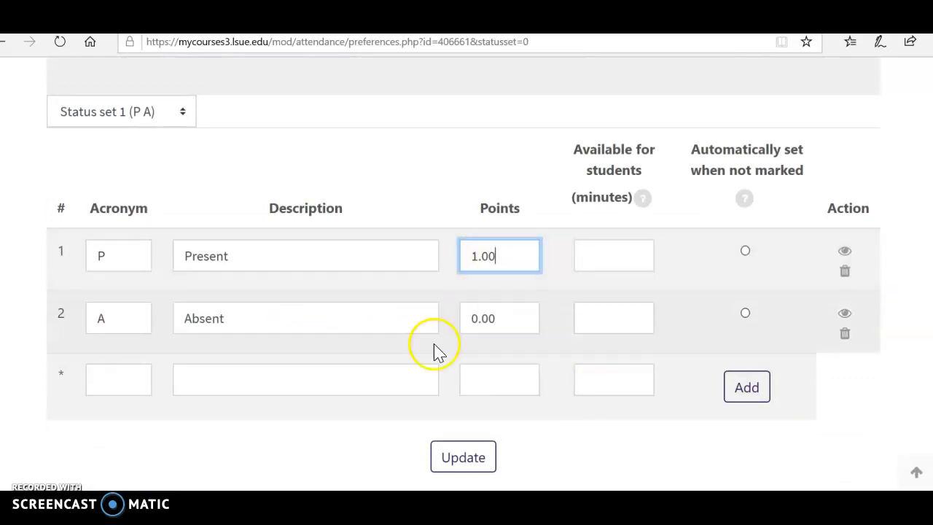
click(465, 463)
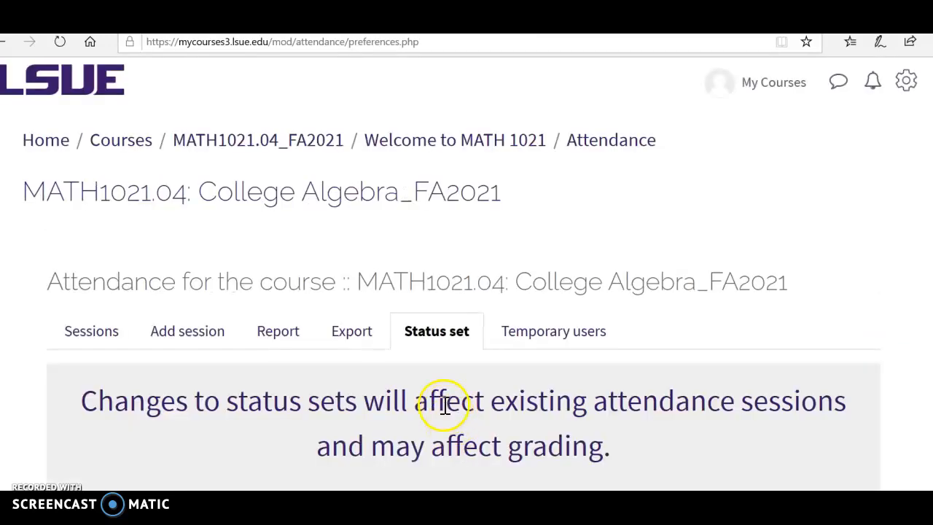
Start adding a session and set its date to 24 August 2021
scroll(423, 364, down, 5)
scroll(414, 352, up, 4)
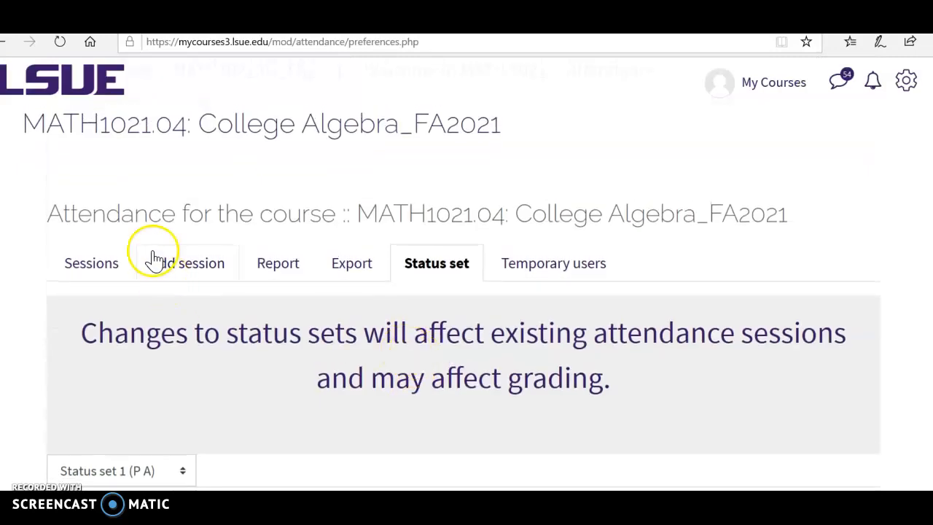
click(171, 270)
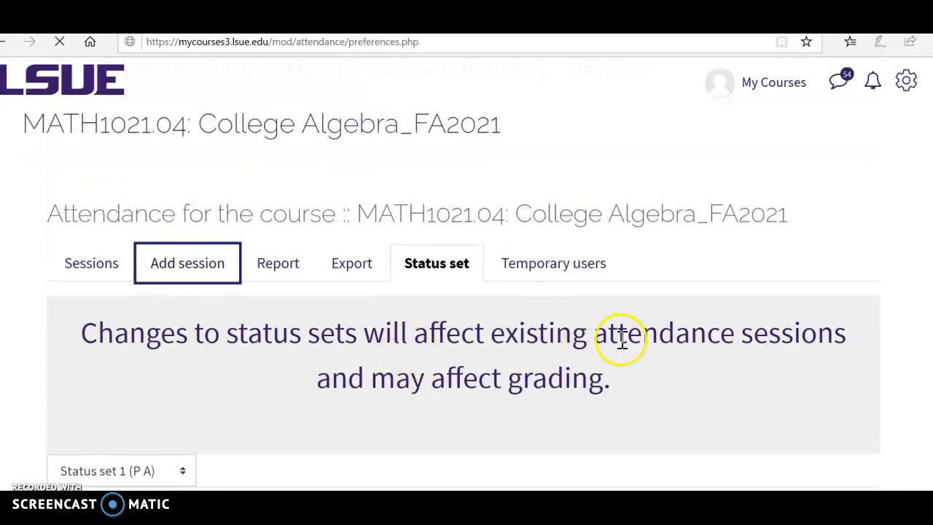
scroll(627, 342, down, 5)
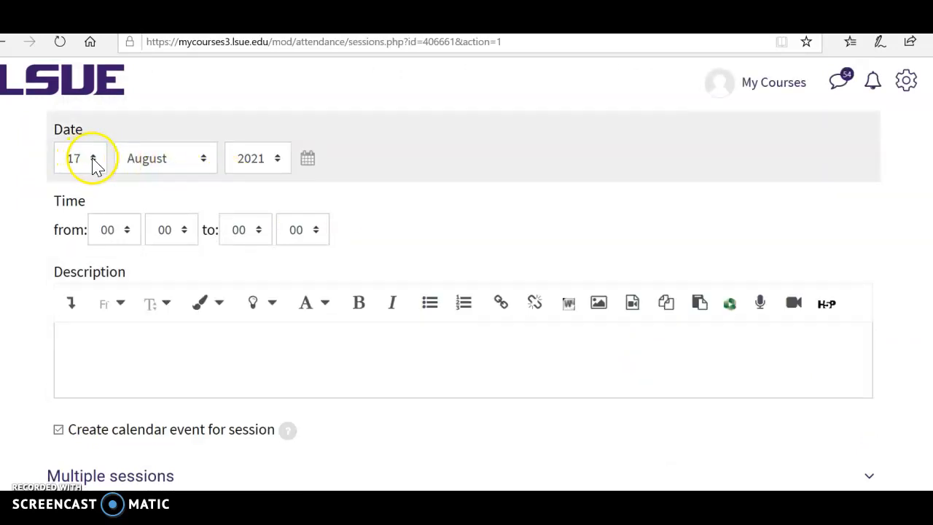
click(93, 160)
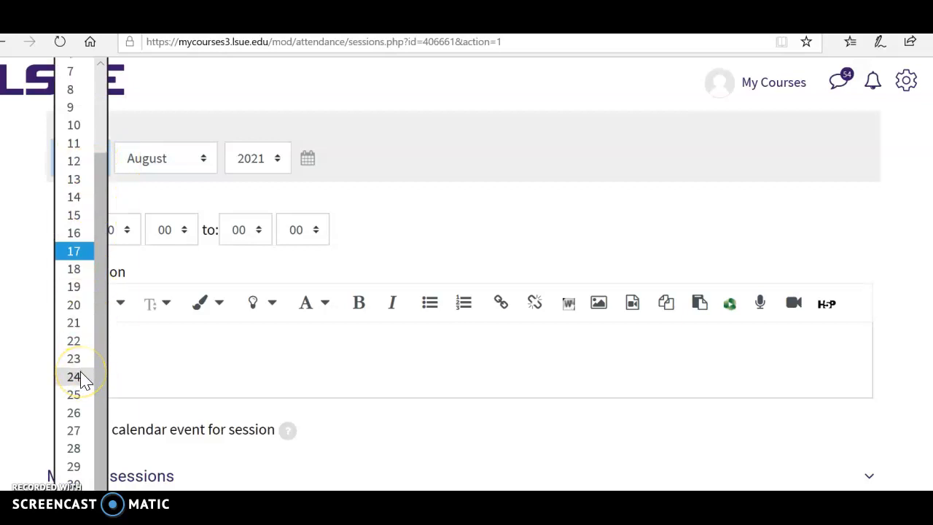
click(73, 376)
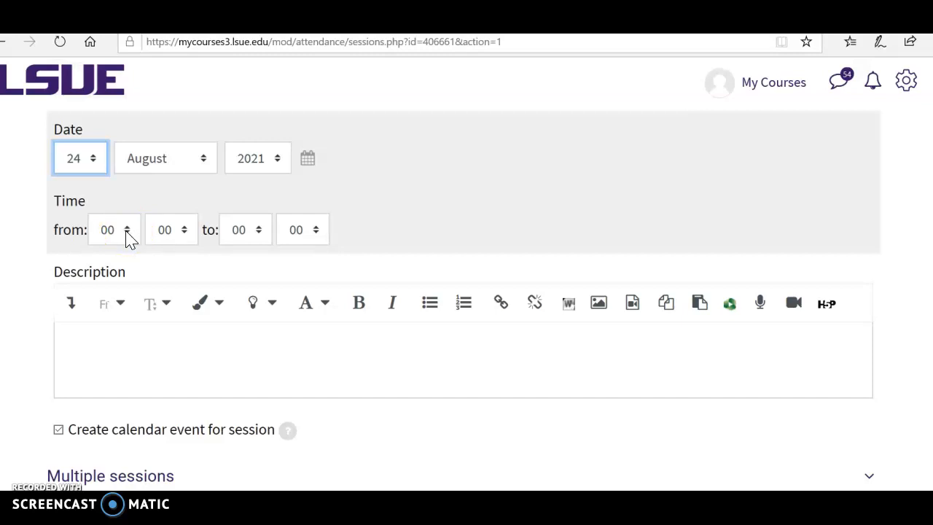
Set the session time from 09:25 to 09:35
click(128, 236)
click(124, 248)
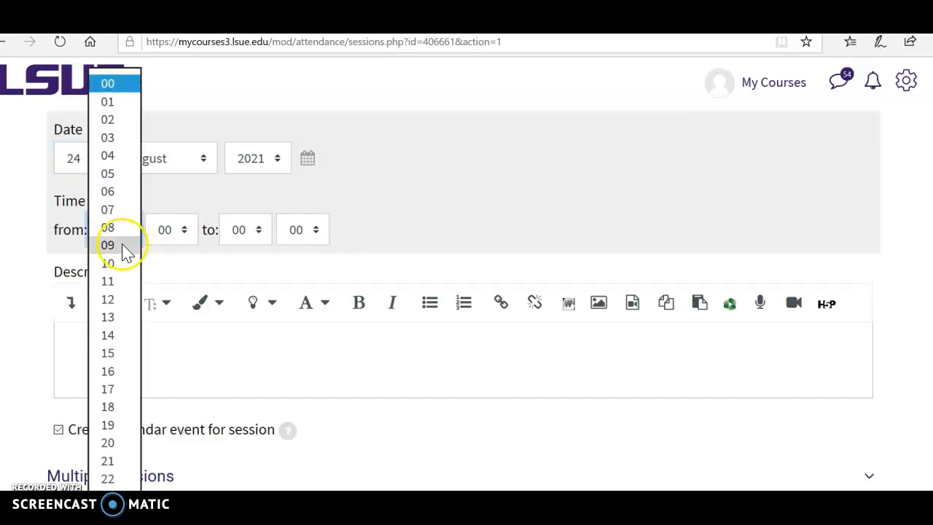
click(184, 230)
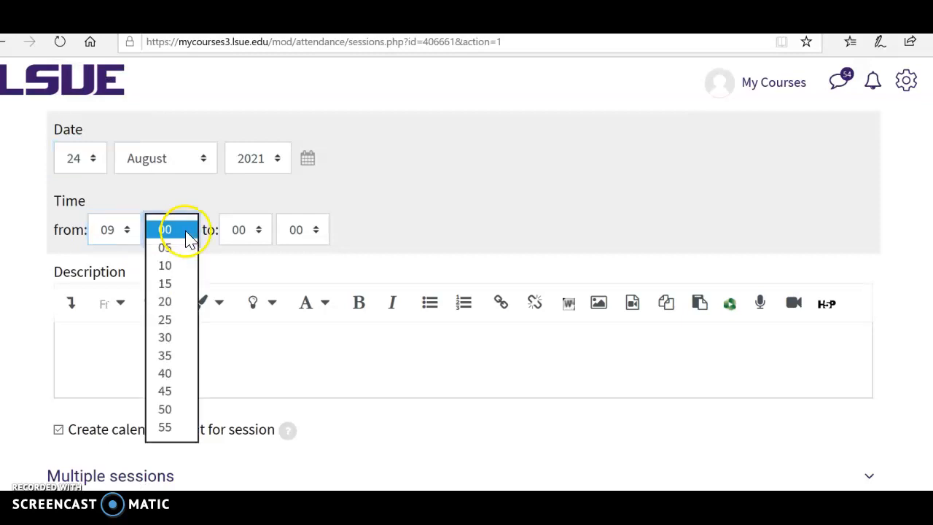
click(175, 320)
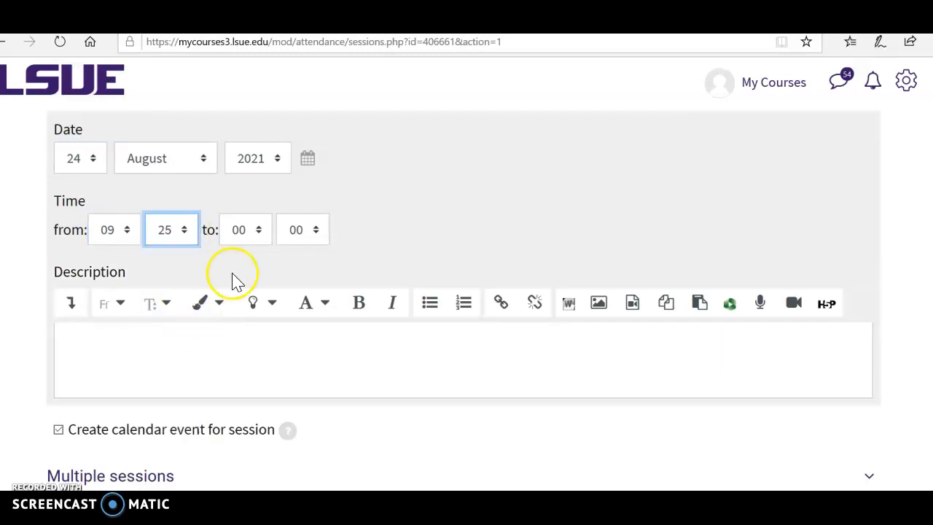
click(264, 235)
click(256, 245)
click(318, 234)
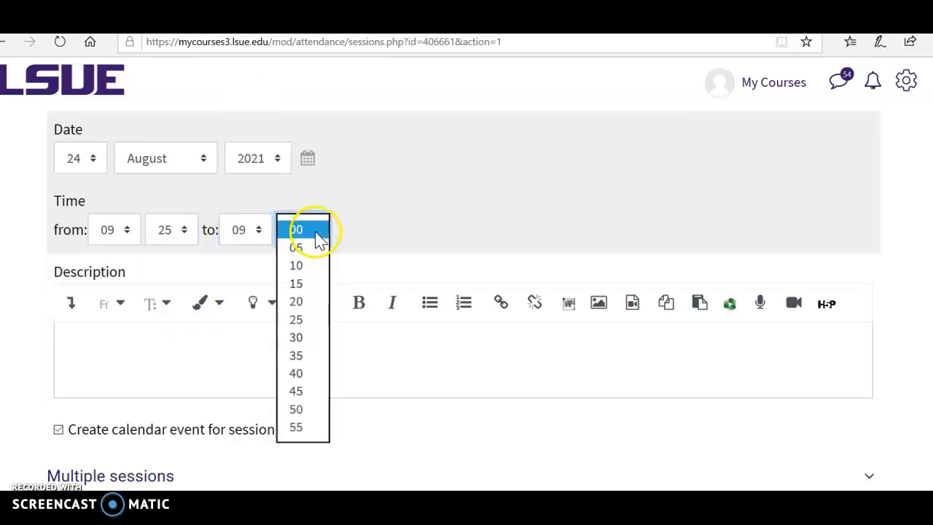
click(299, 355)
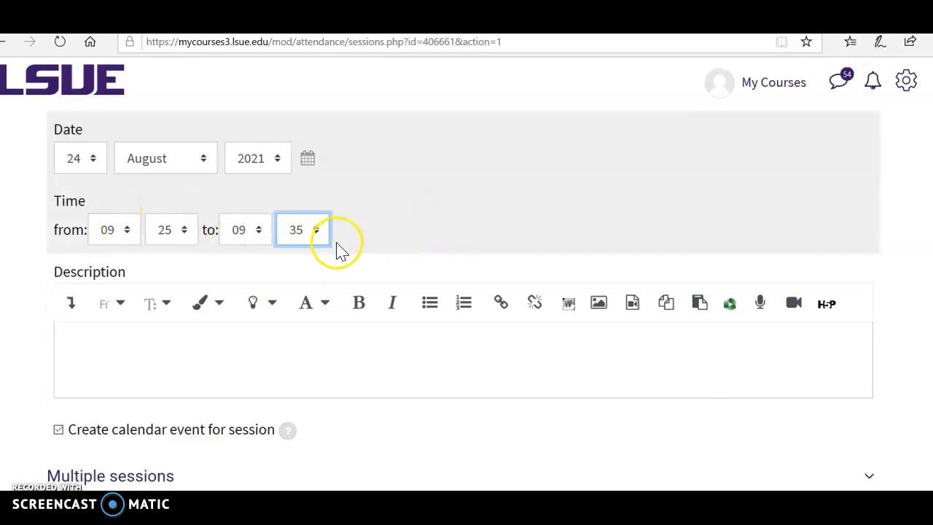
Enable repeating the session as multiple sessions every Tuesday and Thursday
scroll(368, 379, down, 5)
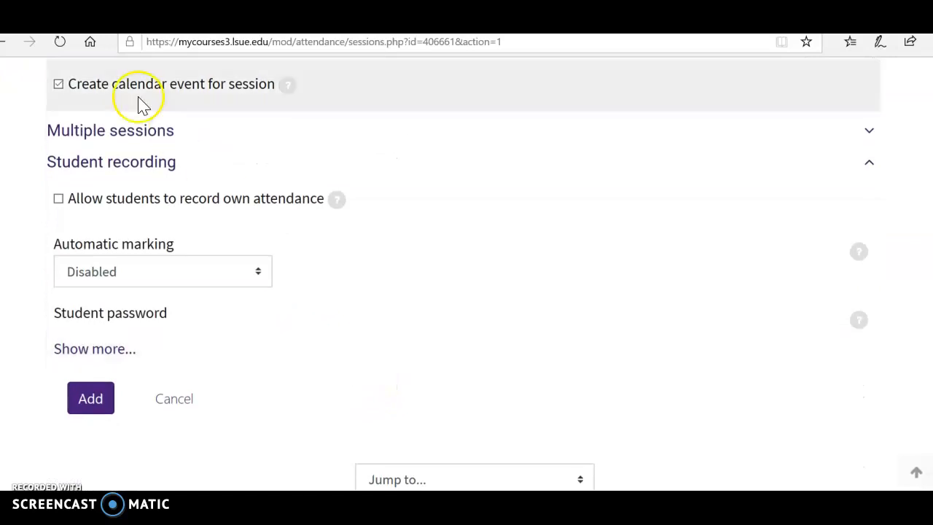
click(870, 137)
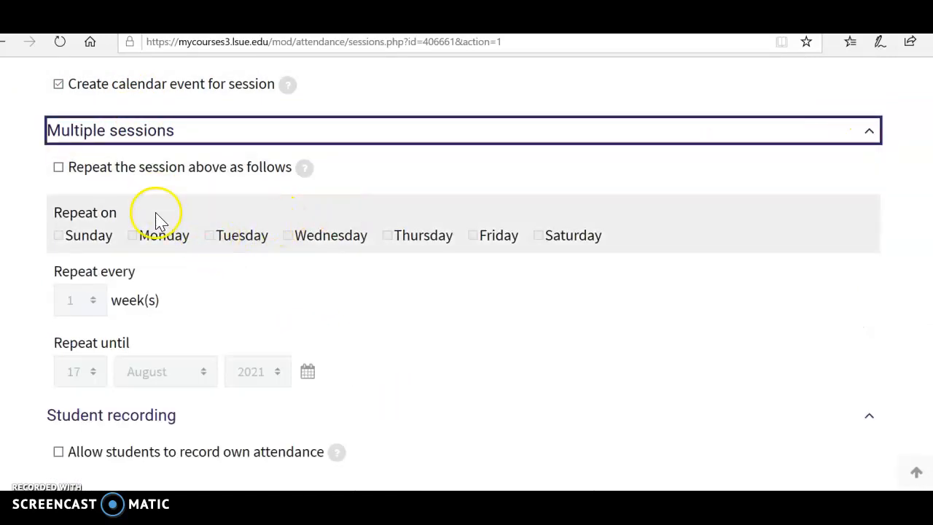
scroll(156, 212, up, 1)
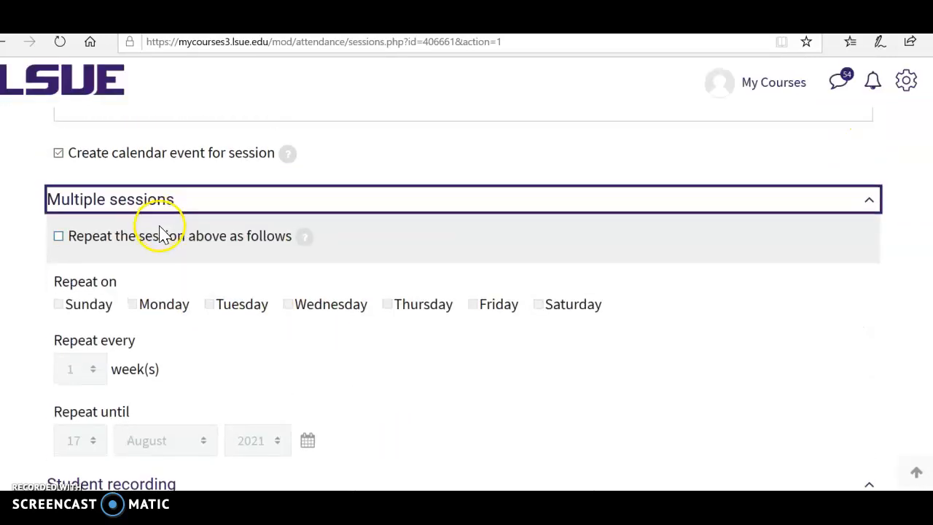
click(59, 237)
scroll(109, 379, down, 1)
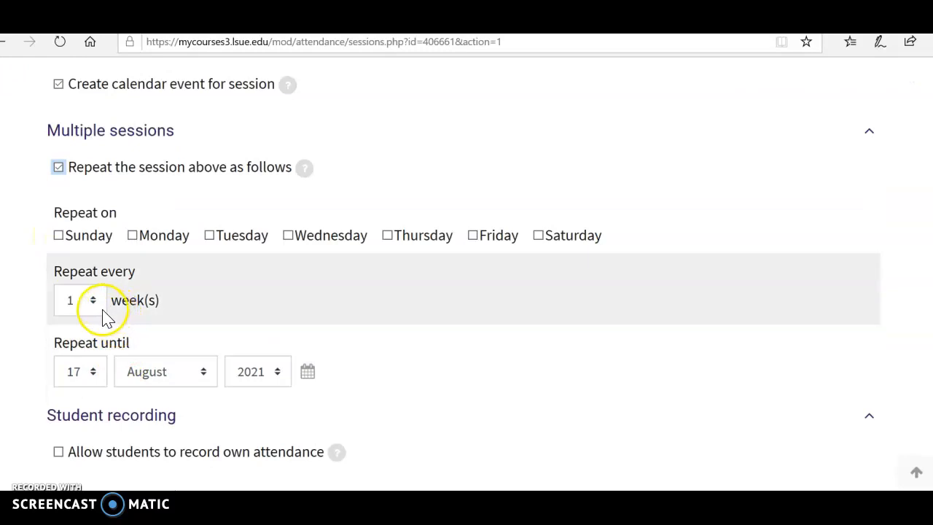
click(210, 236)
click(387, 236)
Set the repeat-until date for the multiple sessions to 2 December 2021
scroll(393, 277, down, 1)
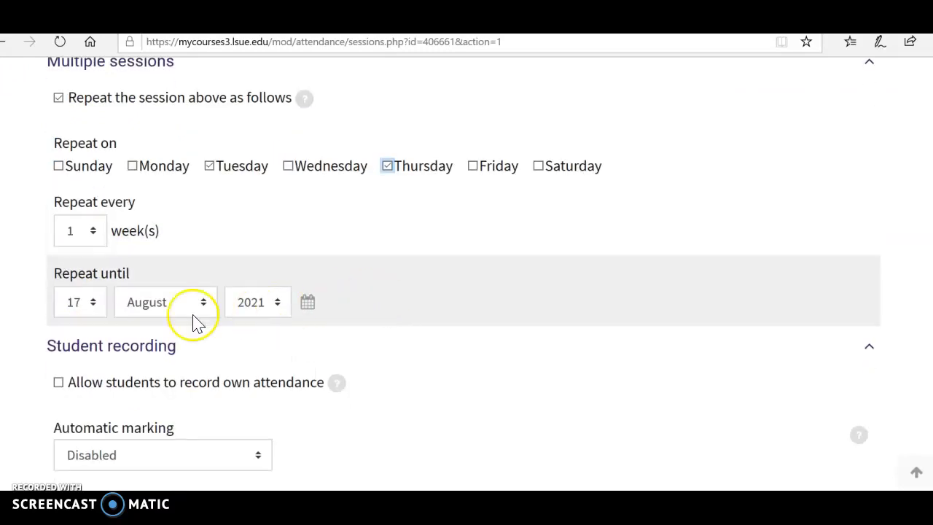
click(93, 309)
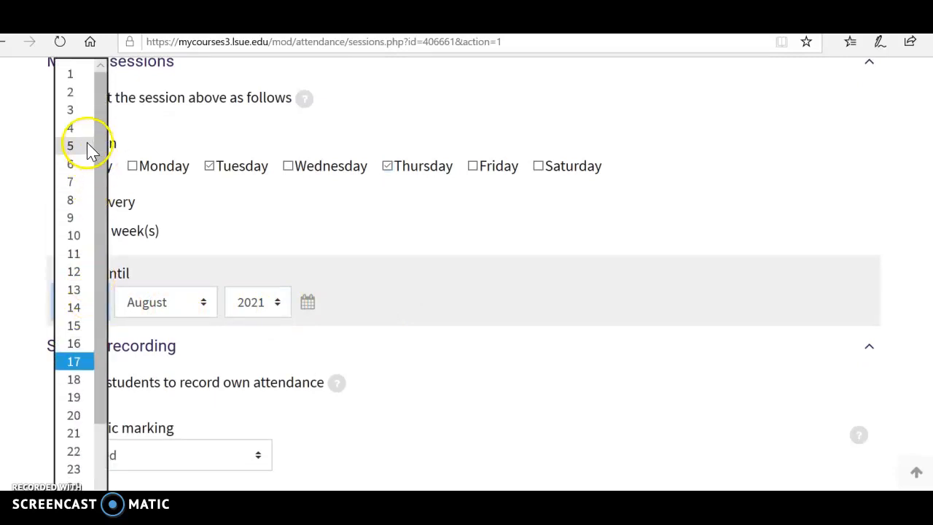
click(74, 95)
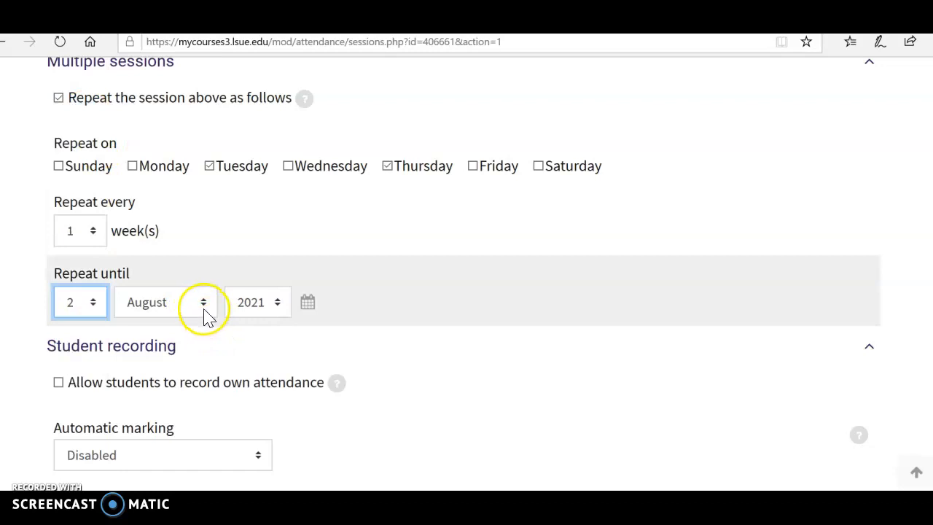
click(204, 312)
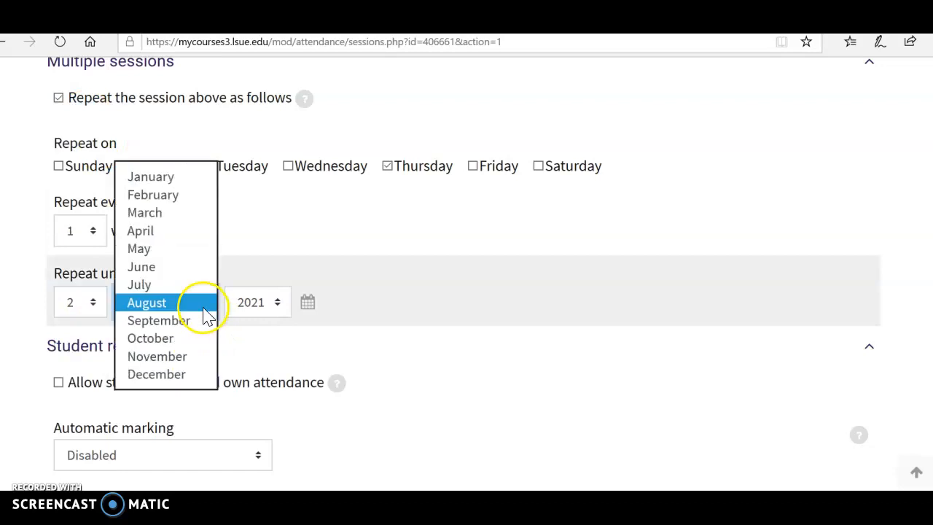
click(202, 375)
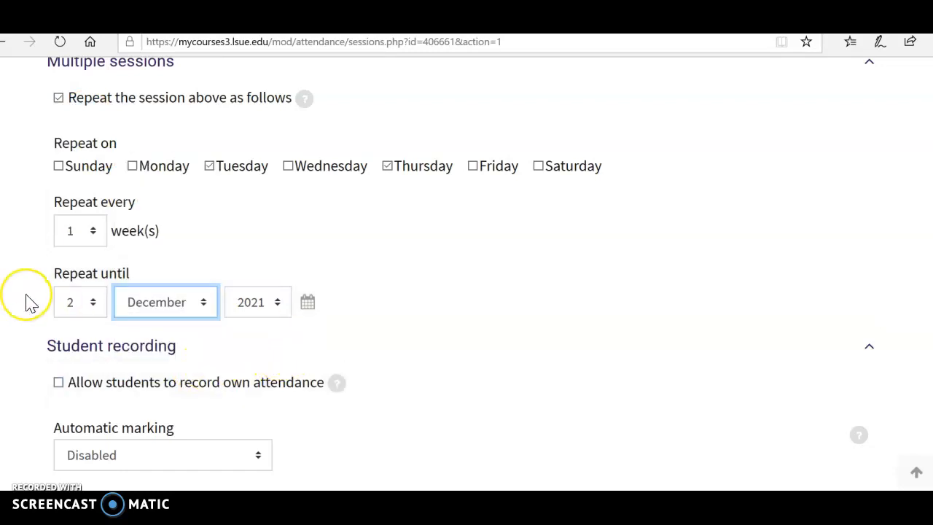
click(25, 294)
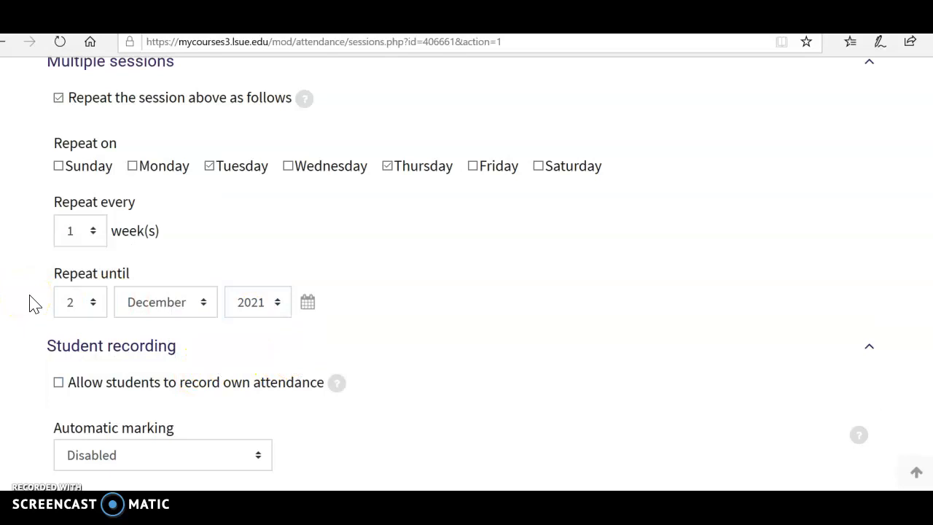
Allow students to record their own attendance, using a random password and an included QR code
scroll(212, 352, down, 2)
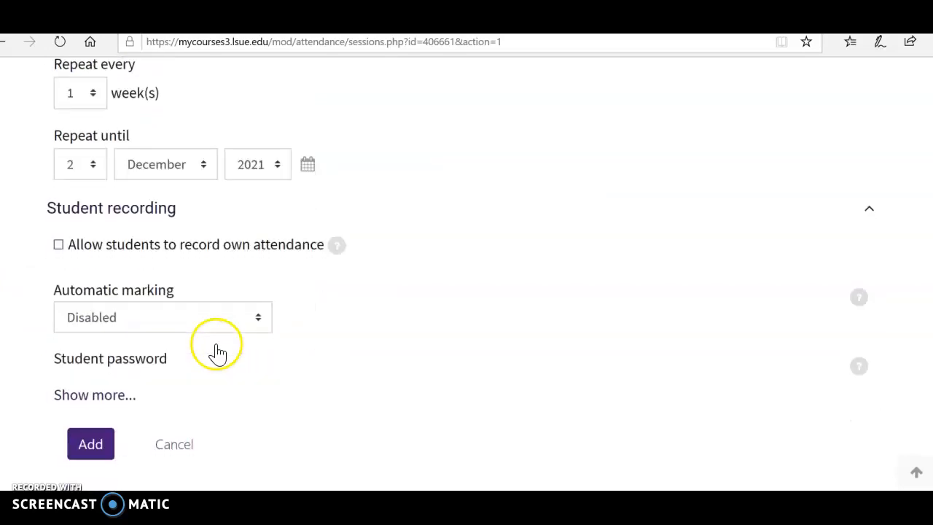
click(59, 245)
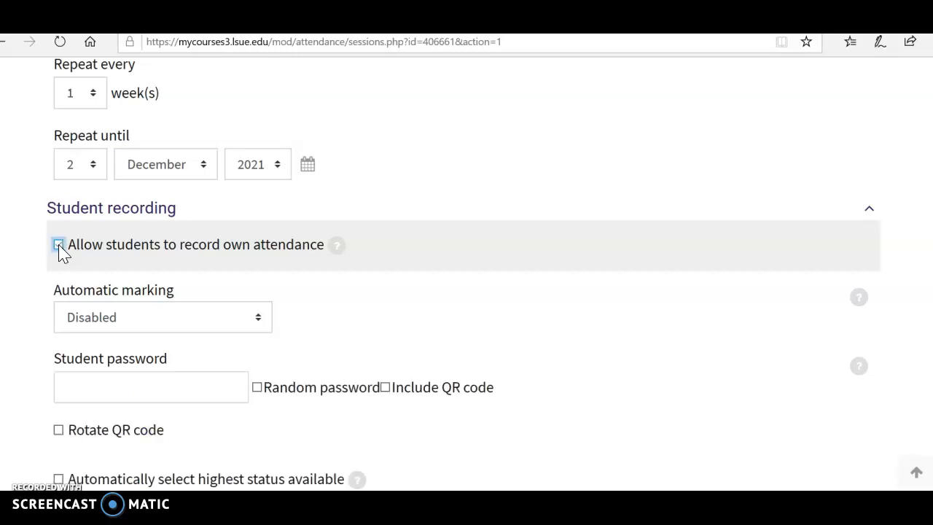
scroll(136, 313, down, 2)
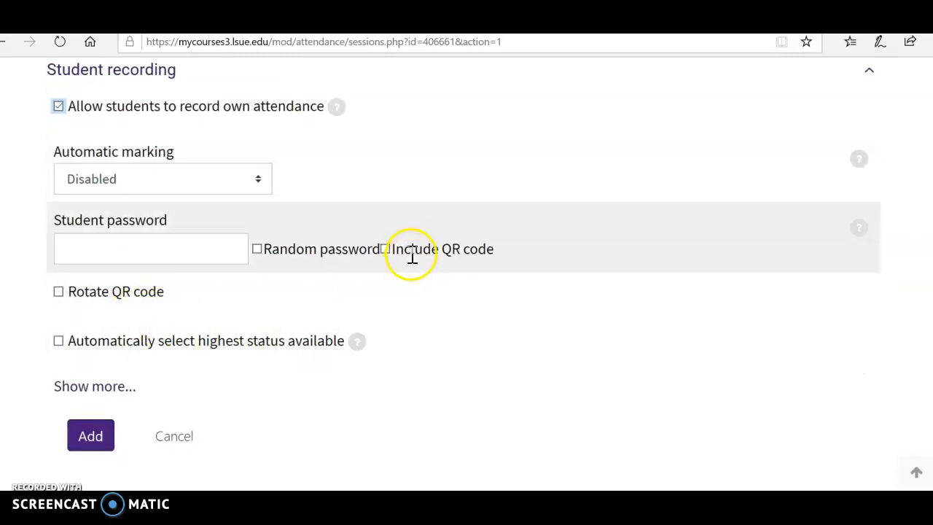
click(387, 249)
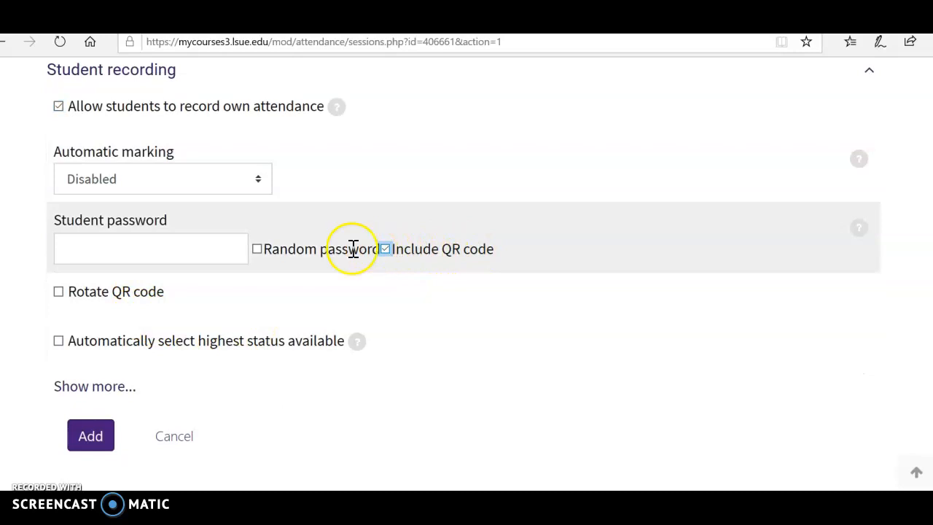
click(257, 250)
Enable automatically selecting the highest available status and show the additional student recording options
scroll(291, 321, down, 1)
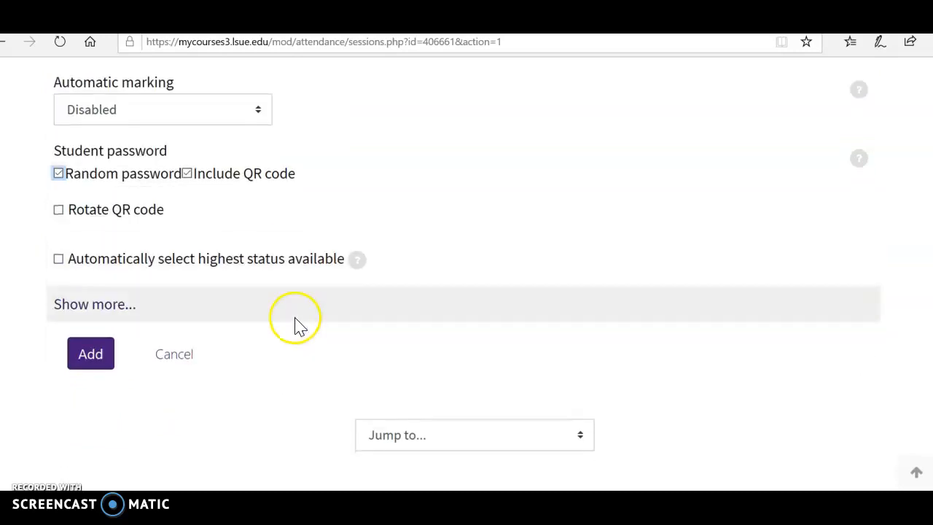
click(59, 260)
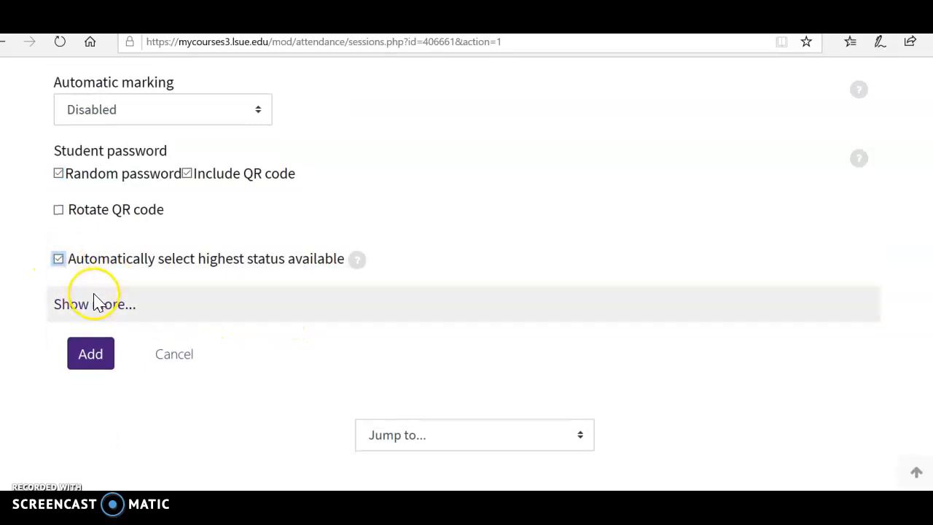
click(105, 306)
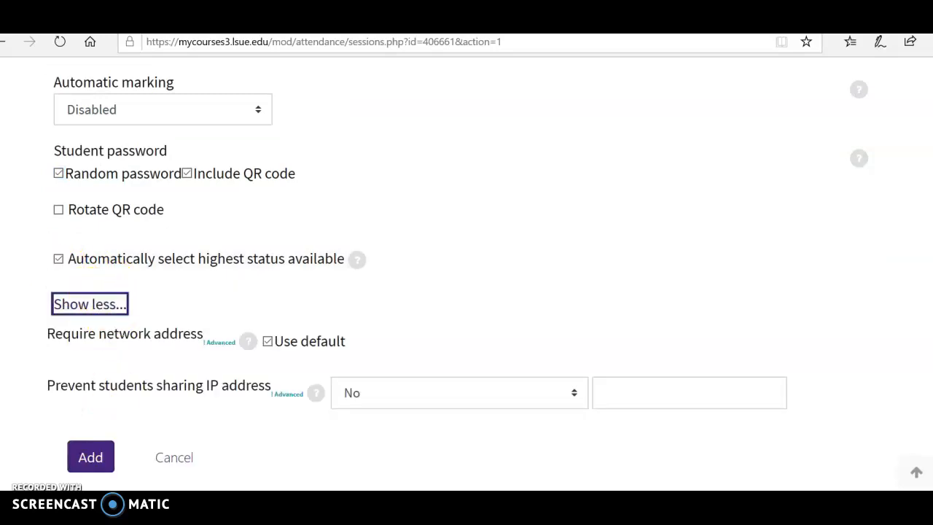
click(357, 263)
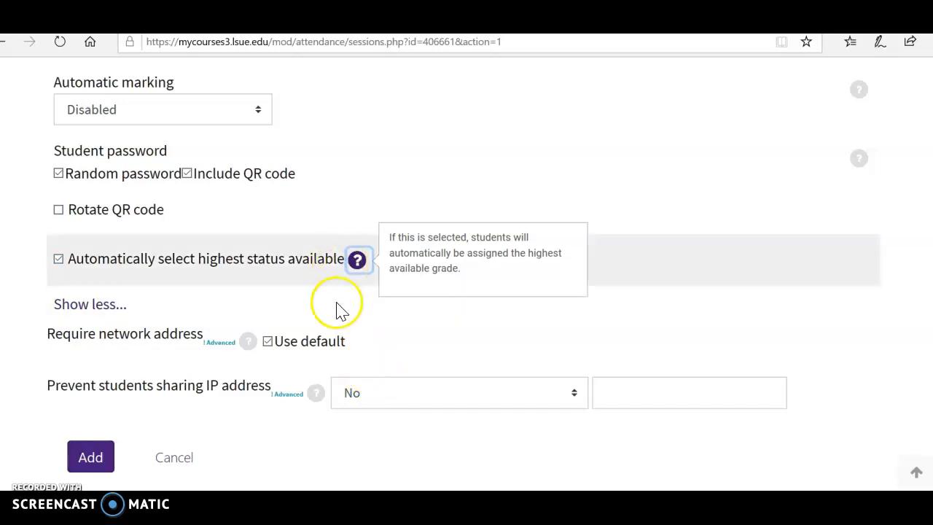
click(315, 393)
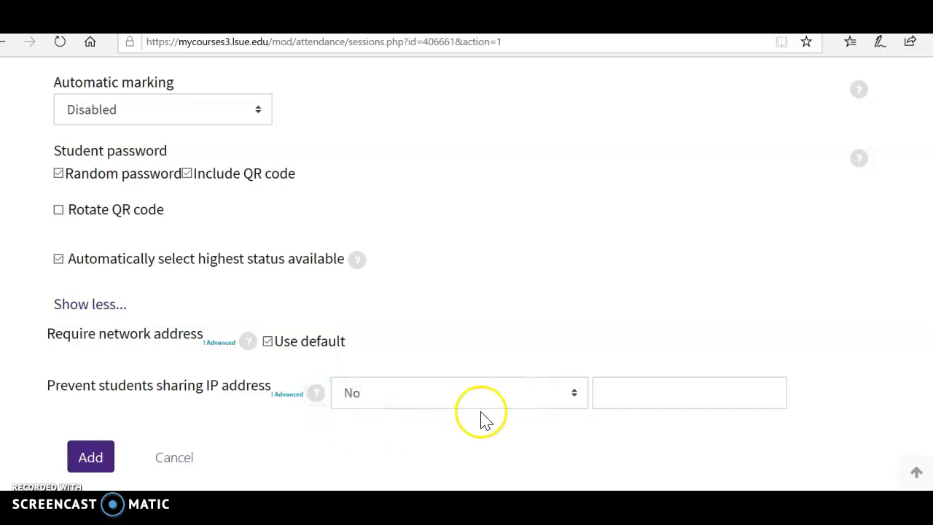
Set Prevent students sharing IP address to Yes with 10 entered beside it, and add the sessions
click(452, 405)
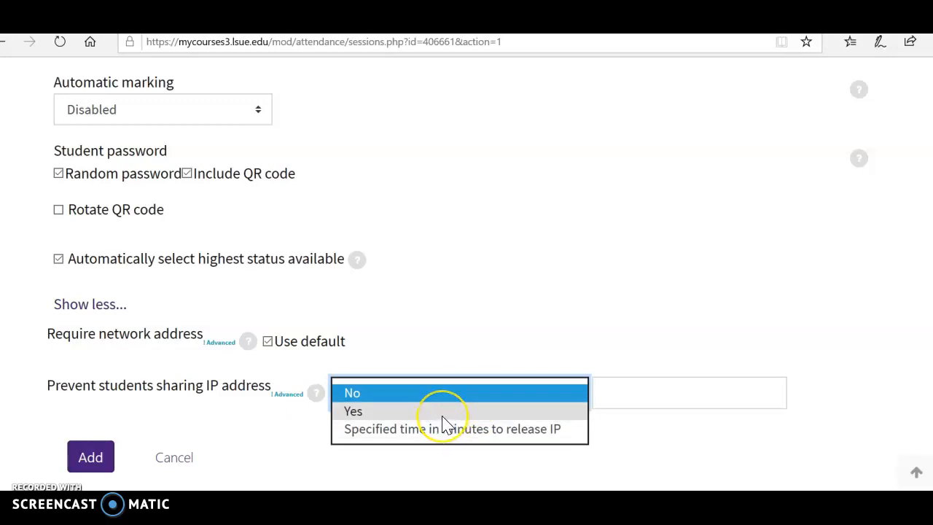
click(442, 415)
click(620, 416)
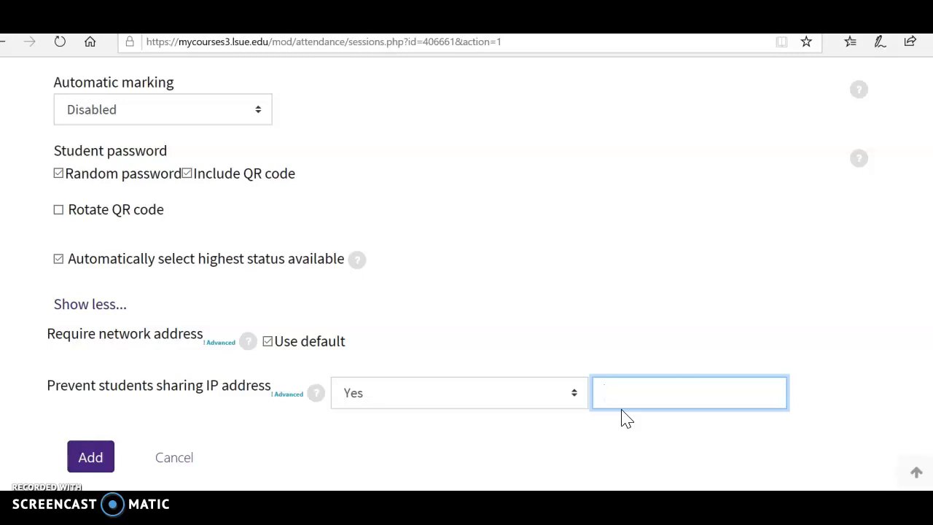
click(607, 414)
text(10)
click(92, 457)
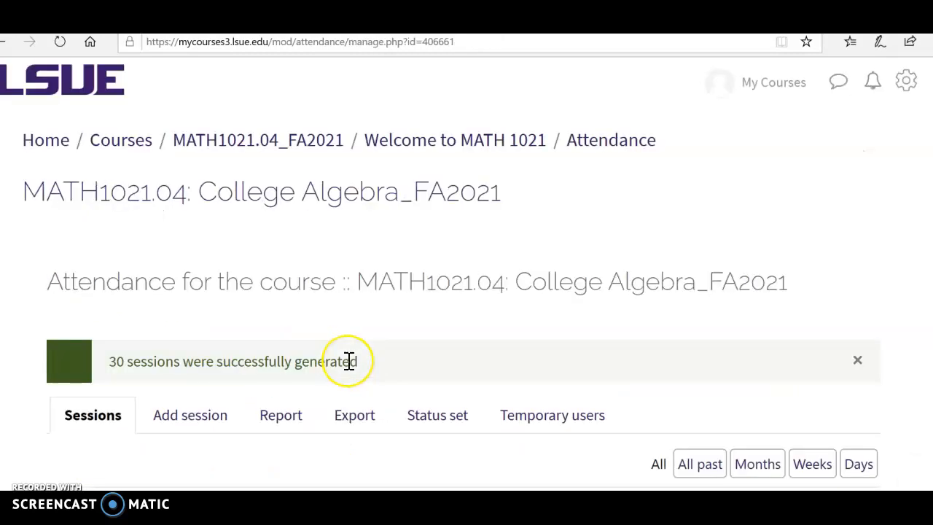
Scroll through the generated session list to review the session dates and times
scroll(349, 361, down, 5)
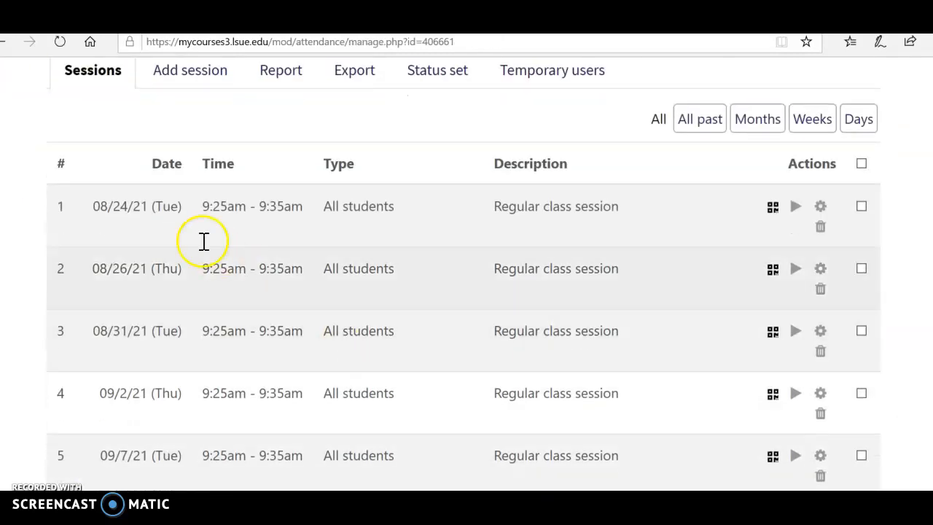
drag(182, 206, 84, 207)
drag(208, 285, 86, 271)
scroll(191, 288, down, 3)
scroll(184, 296, down, 20)
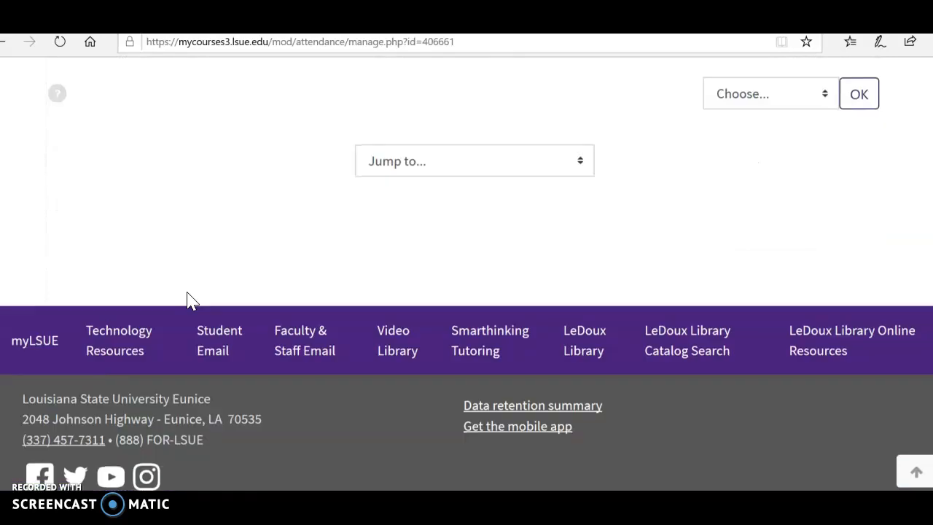
scroll(182, 294, up, 4)
drag(189, 297, 113, 293)
scroll(473, 360, up, 15)
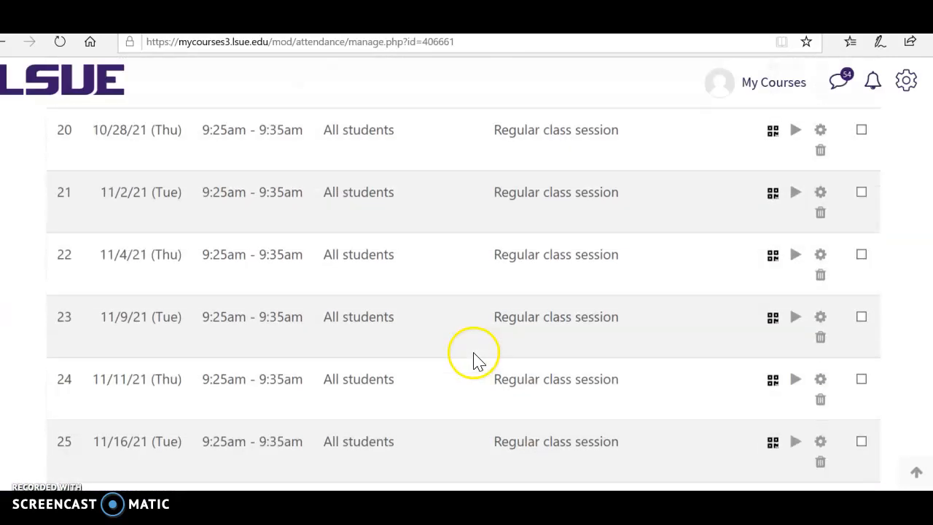
scroll(478, 357, up, 10)
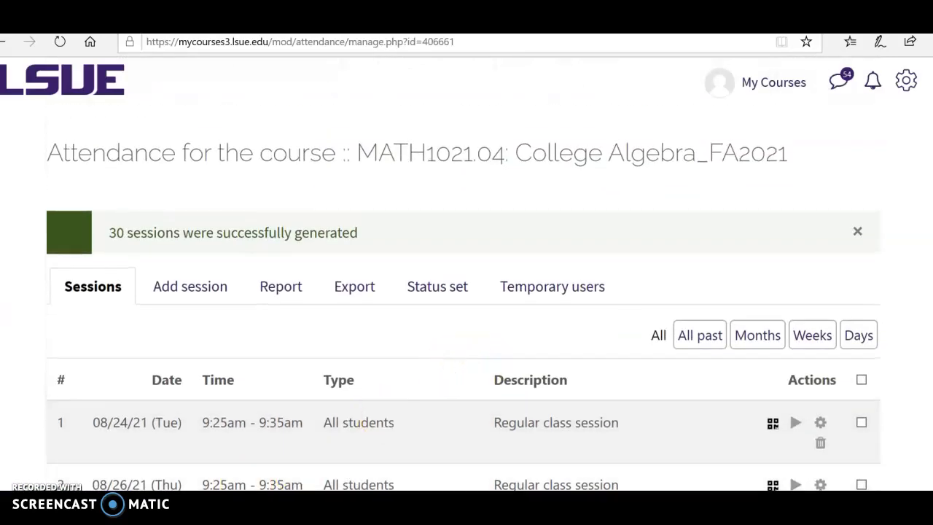
scroll(320, 431, down, 3)
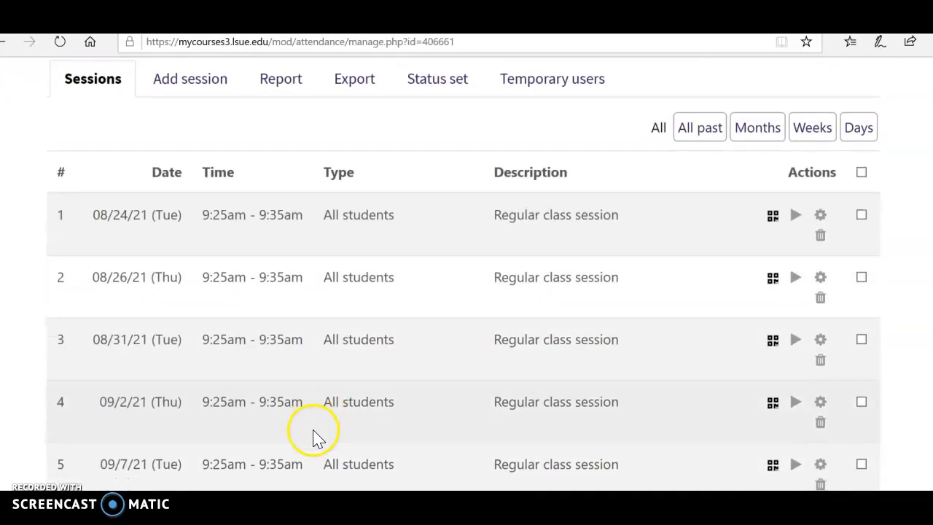
scroll(315, 437, down, 2)
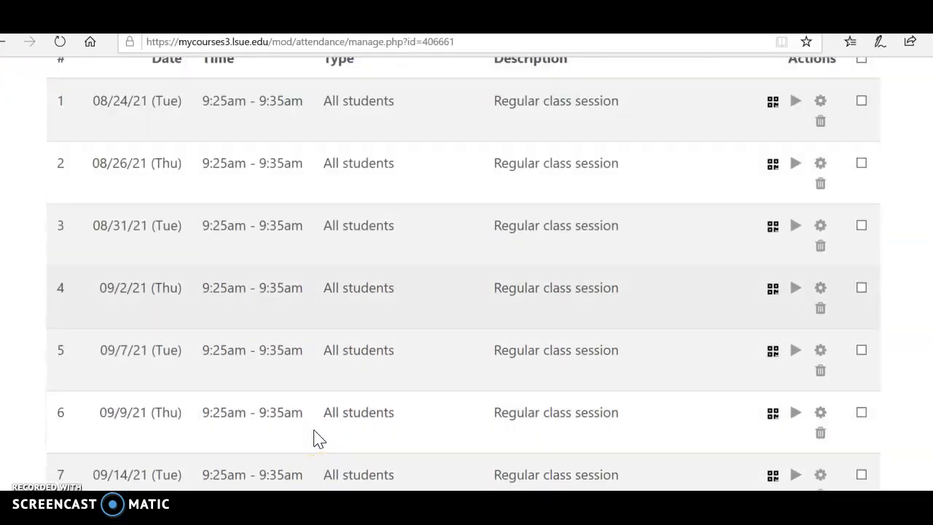
scroll(313, 410, down, 1)
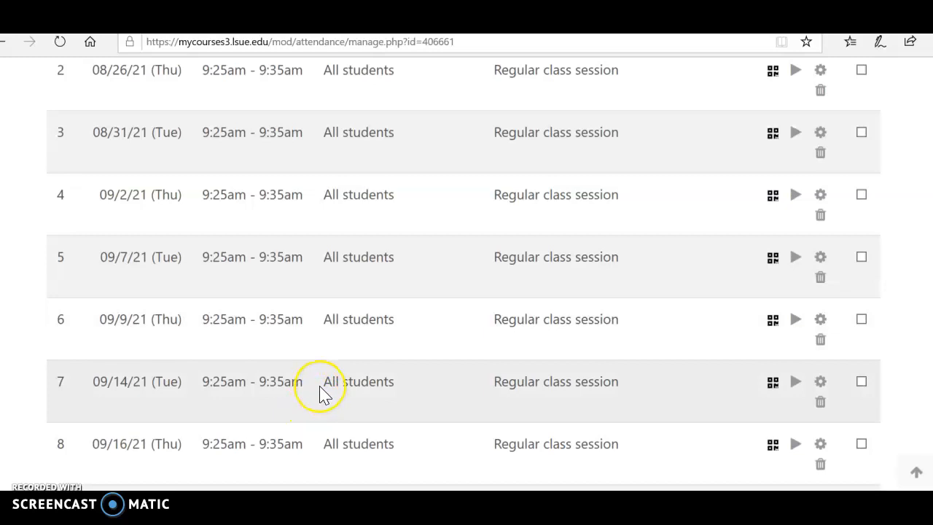
scroll(324, 394, down, 8)
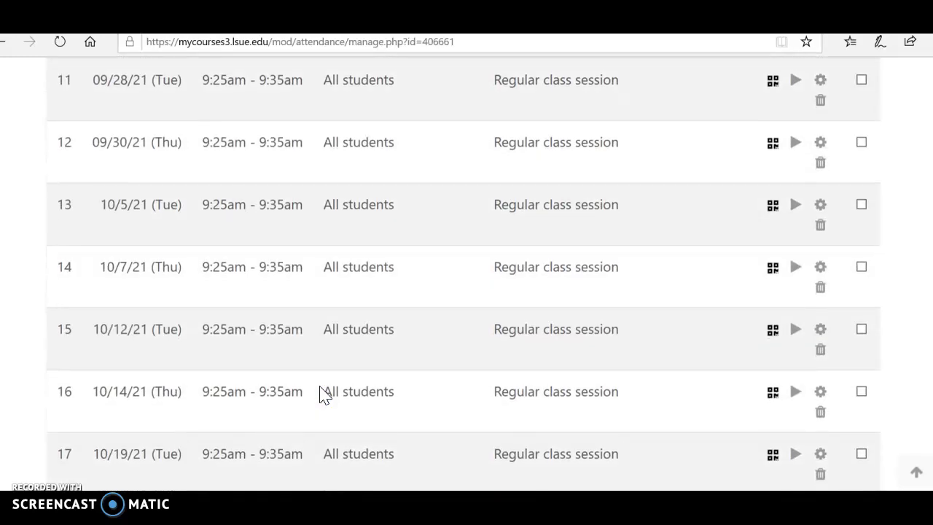
Delete the 10/7/21 (Thu) session and confirm the deletion
scroll(325, 394, down, 1)
click(305, 299)
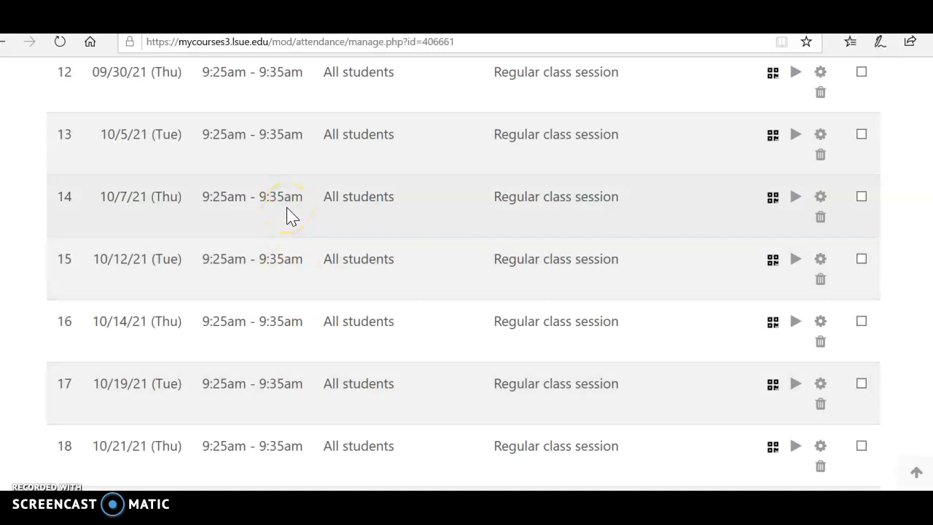
click(820, 220)
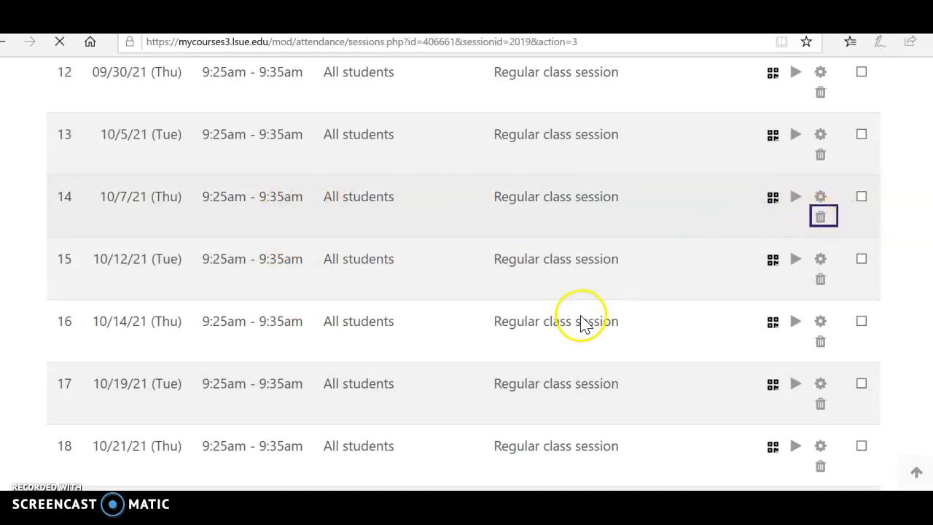
click(453, 460)
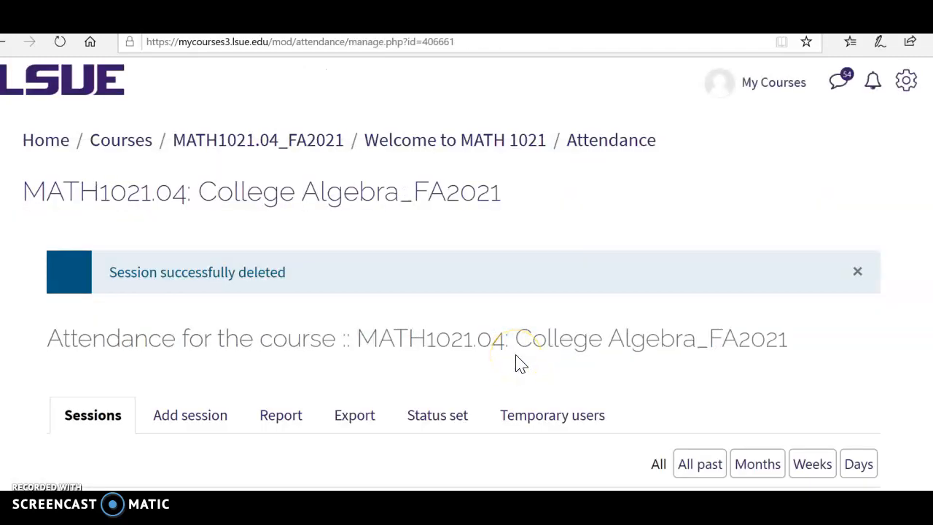
Delete the 11/25/21 (Thu) session and confirm the deletion
scroll(517, 363, down, 20)
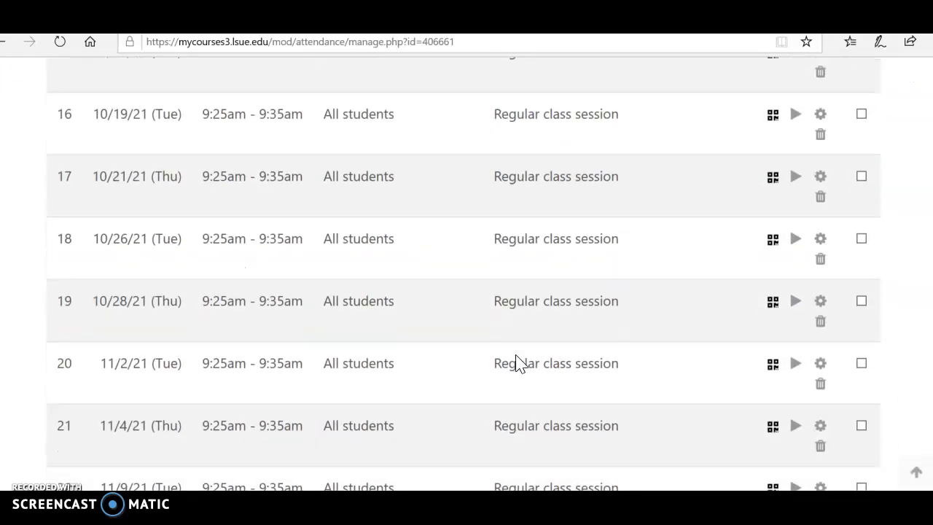
scroll(517, 363, down, 2)
scroll(517, 363, up, 7)
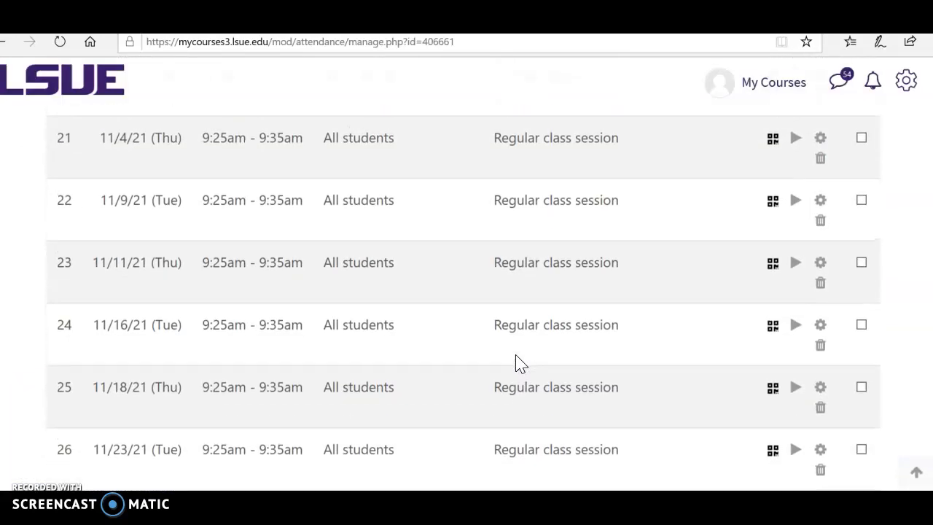
scroll(517, 363, down, 4)
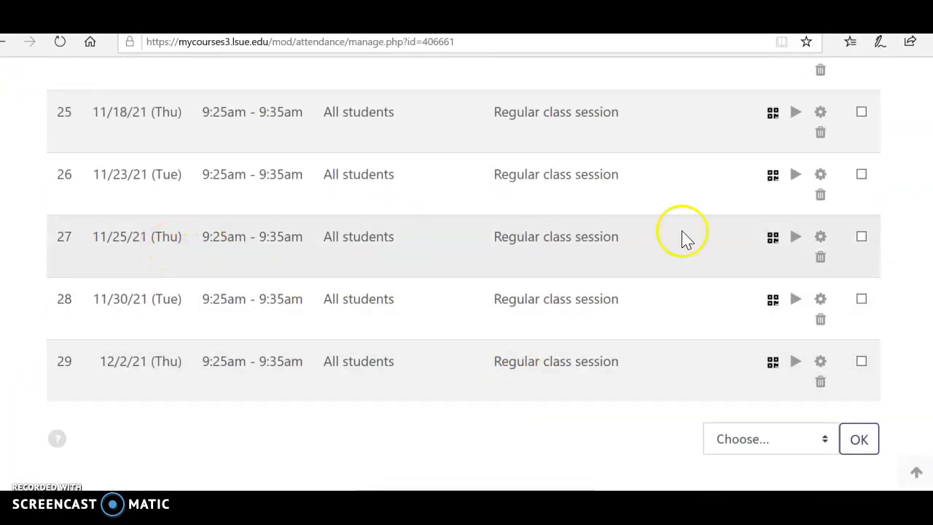
click(821, 258)
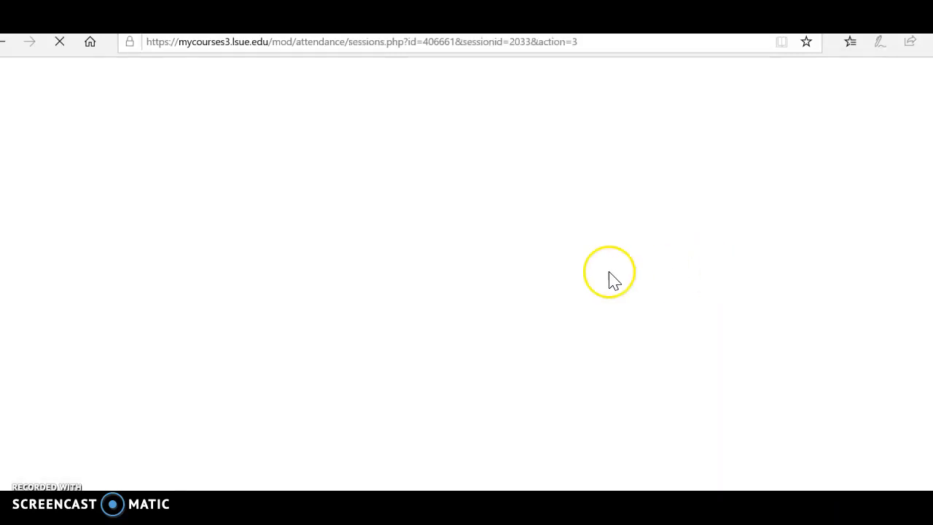
click(430, 453)
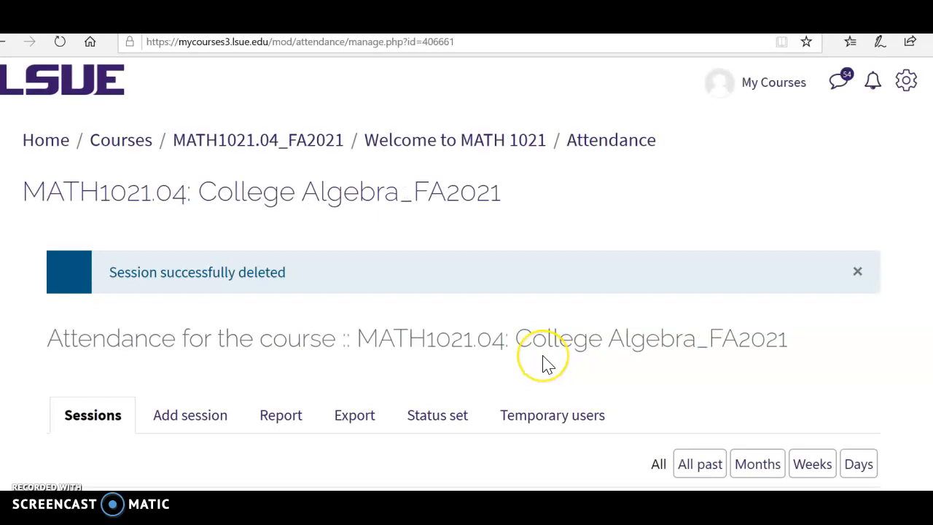
Open the password QR code for the 08/24/21 (Tue) session
scroll(547, 364, down, 4)
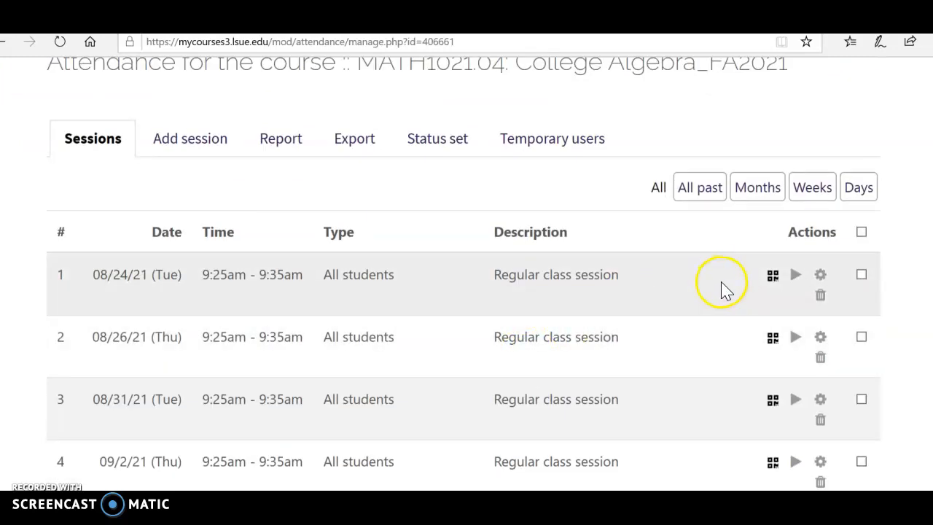
click(772, 277)
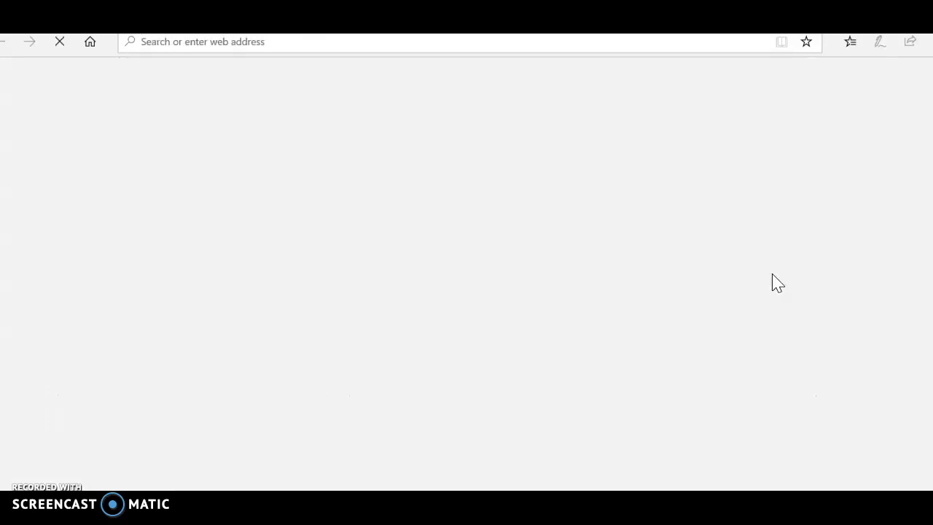
scroll(734, 330, down, 2)
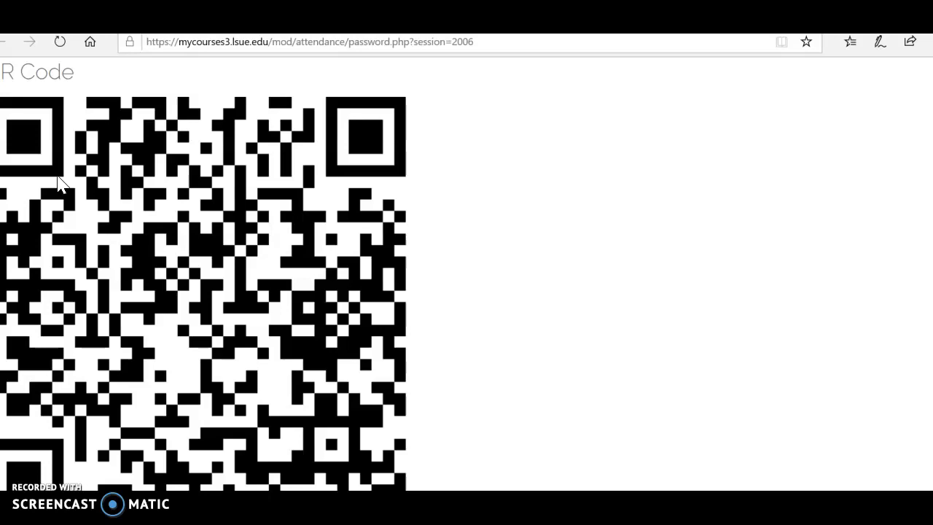
click(125, 366)
click(128, 405)
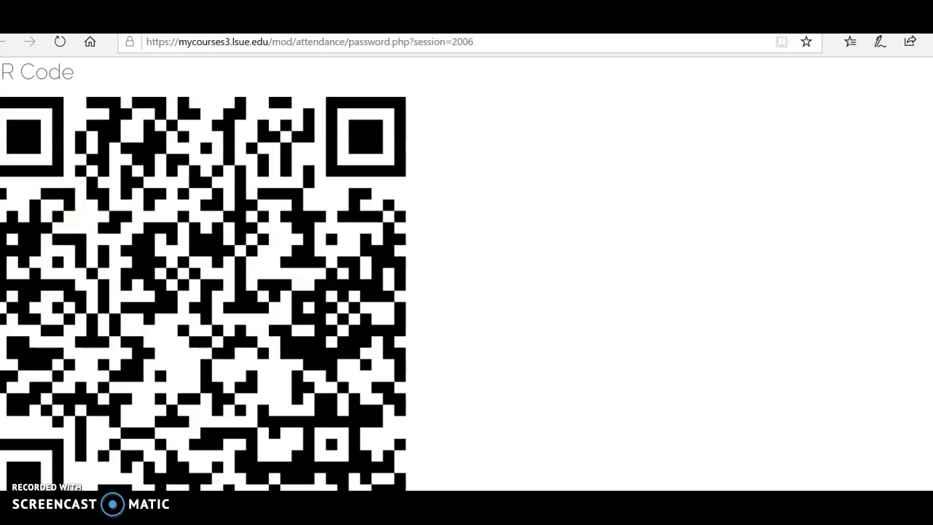